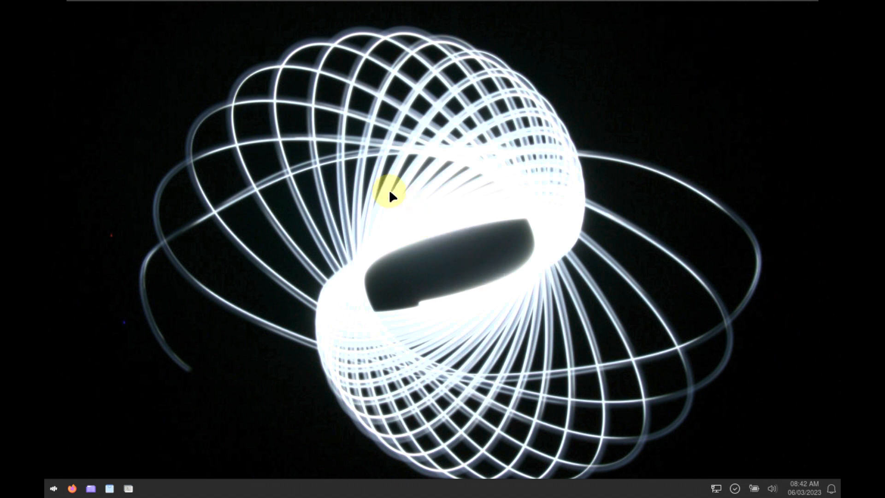
# - Show the Applications > Settings submenu from the desktop's right-click menu
pyautogui.rightClick(286, 157)
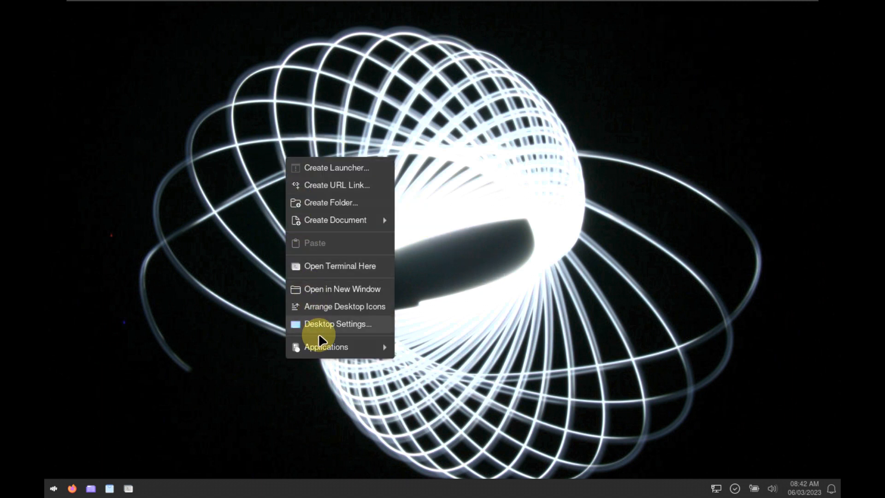
pyautogui.moveTo(322, 342)
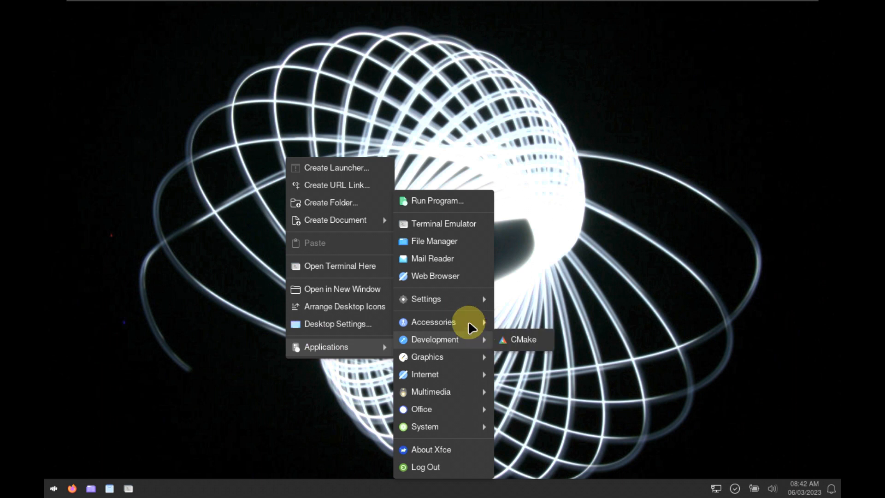
# - Set the display resolution to 1920x1080, keep the configuration, and close Display settings
pyautogui.moveTo(458, 302)
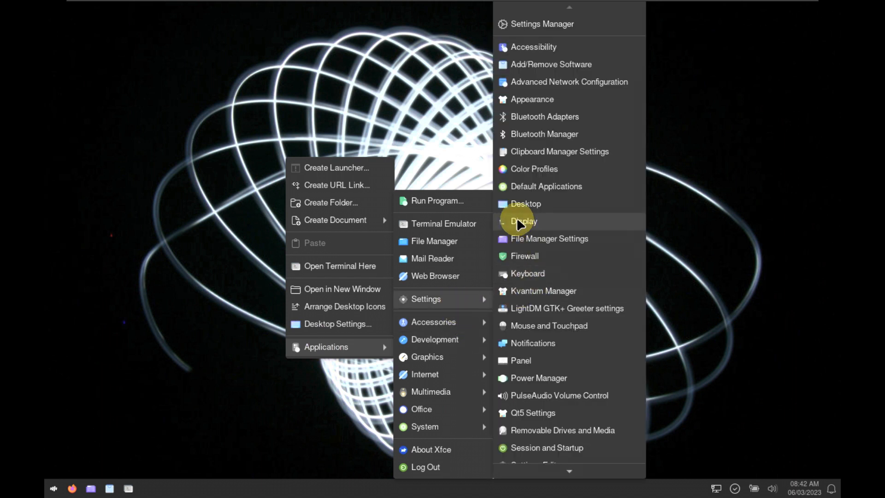
pyautogui.click(519, 223)
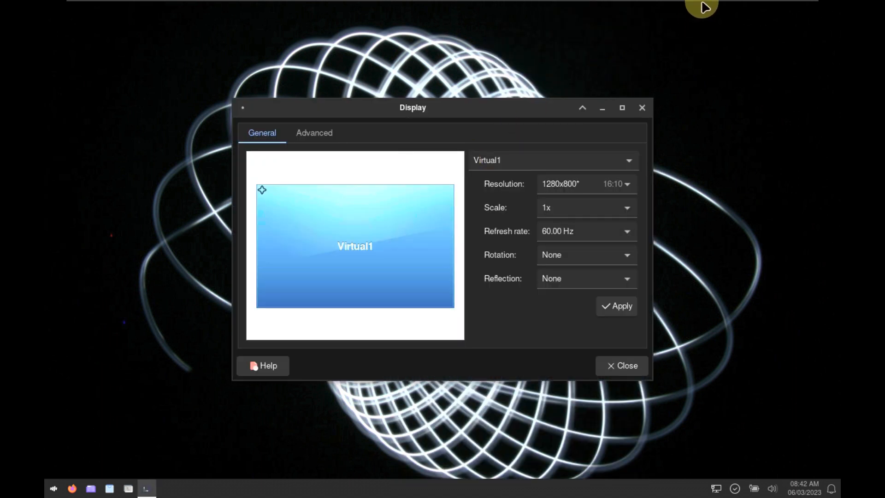
pyautogui.moveTo(707, 4)
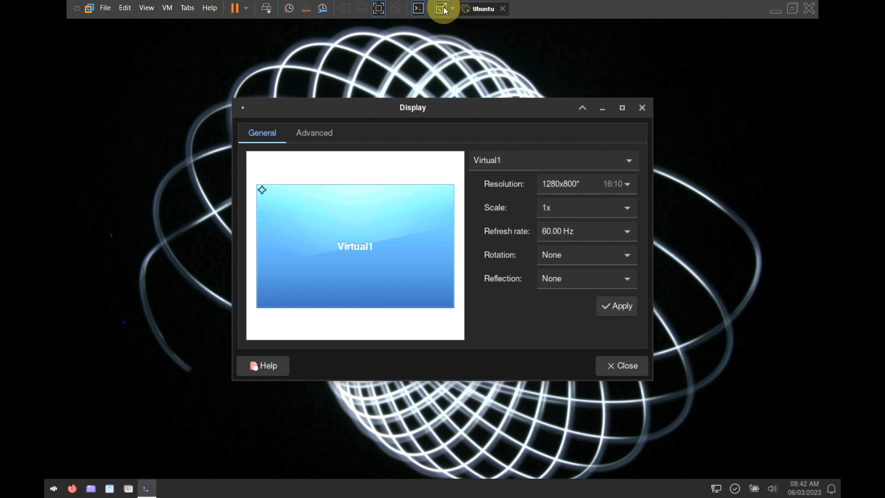
pyautogui.click(441, 8)
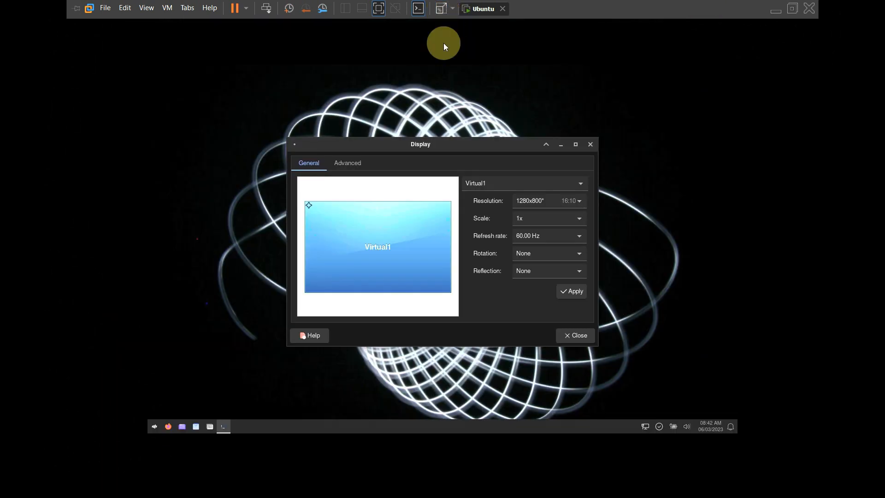
pyautogui.click(535, 202)
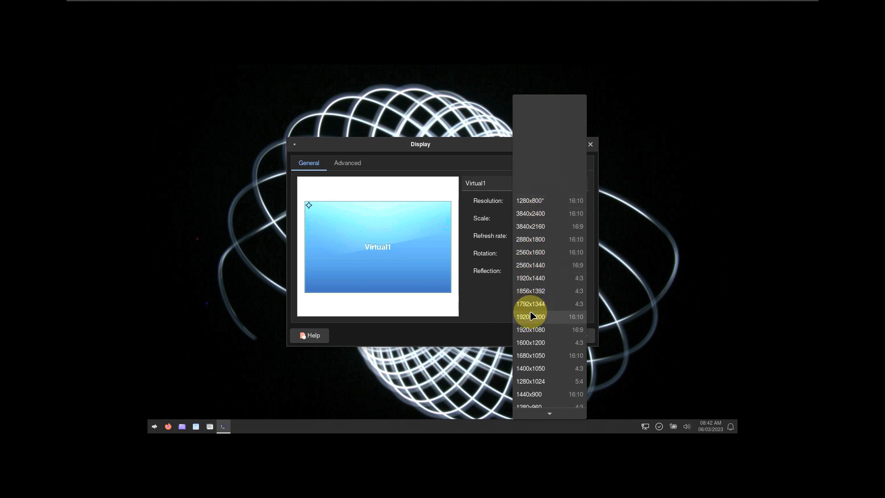
pyautogui.click(547, 330)
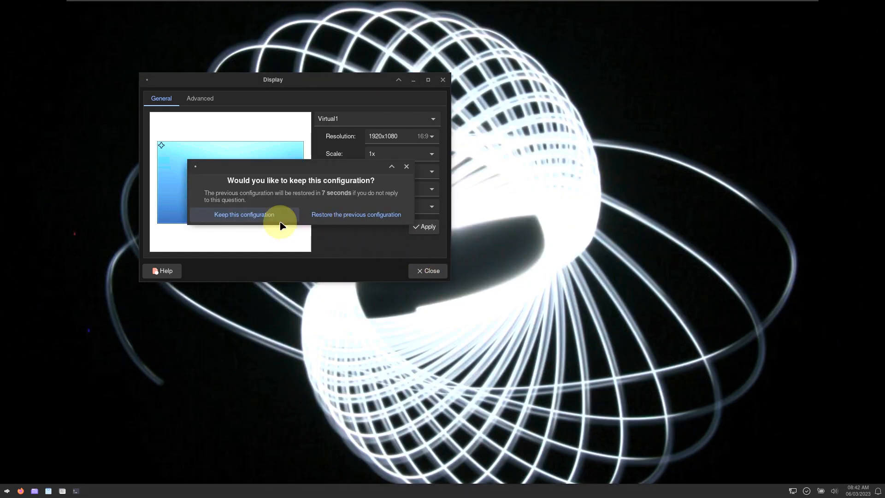
pyautogui.click(271, 216)
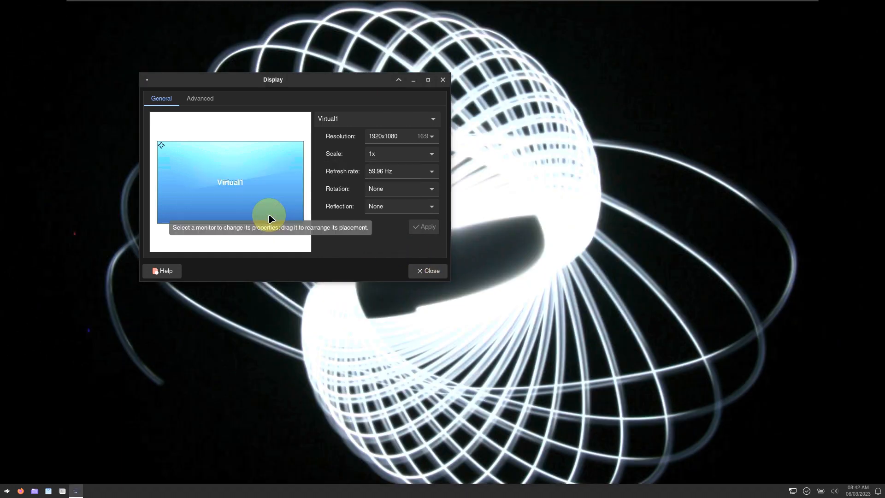
pyautogui.click(432, 270)
# - View the About Xfce window from the Whisker Menu's All Applications, then close it
pyautogui.click(6, 491)
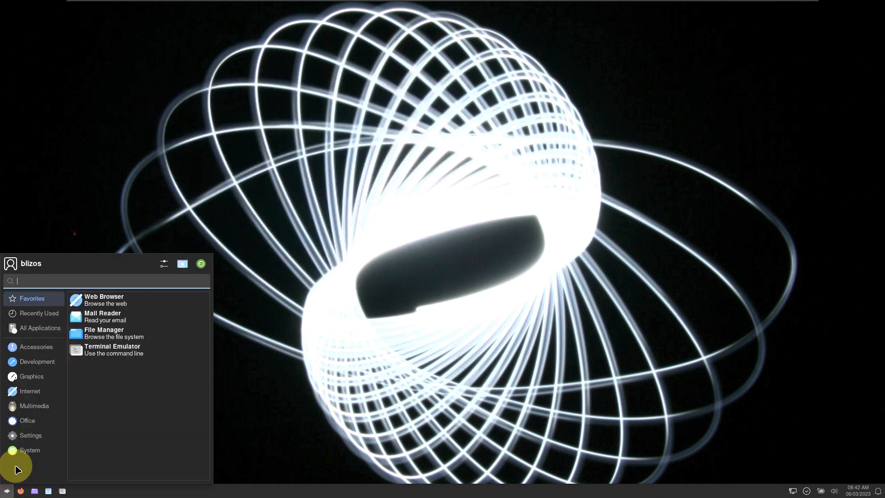
pyautogui.moveTo(37, 328)
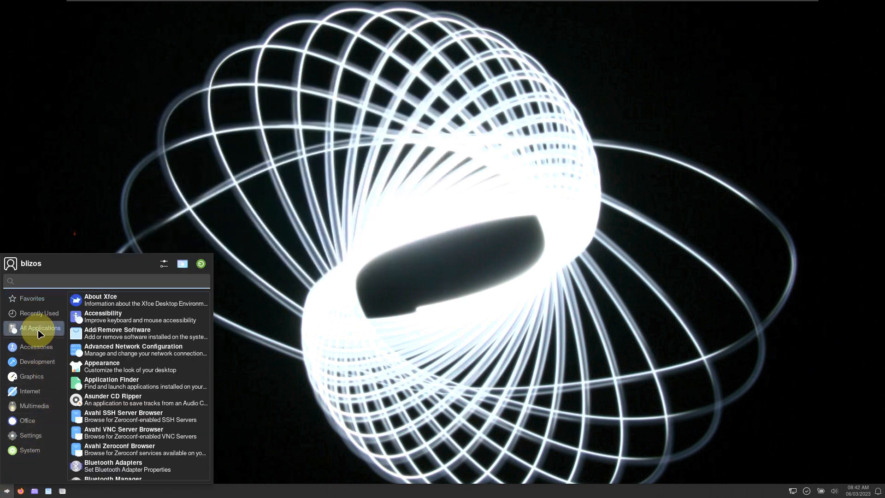
pyautogui.click(95, 304)
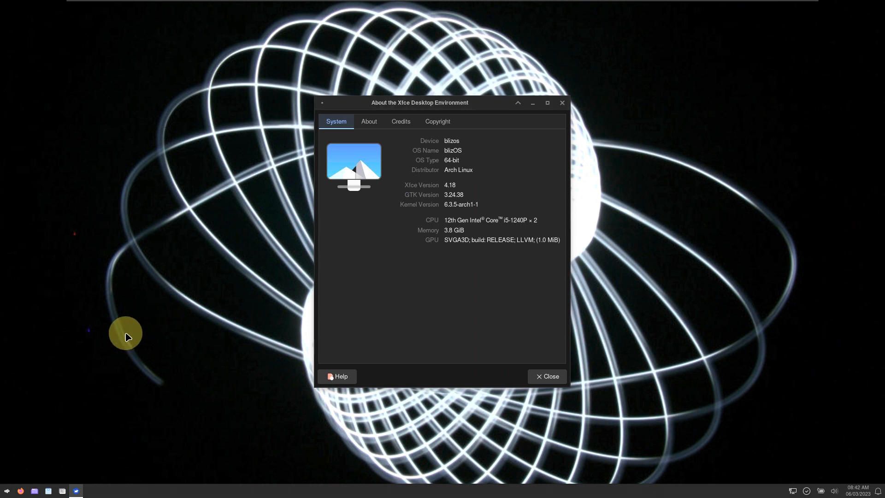
pyautogui.click(561, 103)
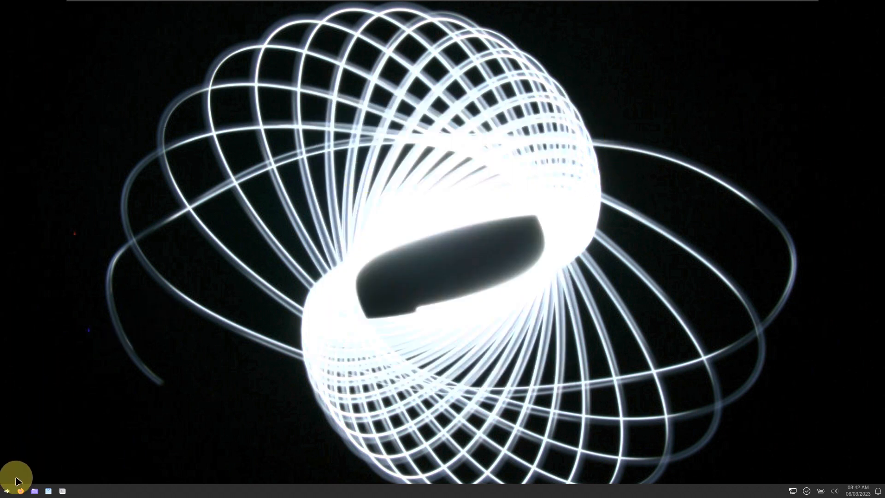
# - Reopen the Whisker Menu on the System category and drag its corner to enlarge it
pyautogui.click(7, 490)
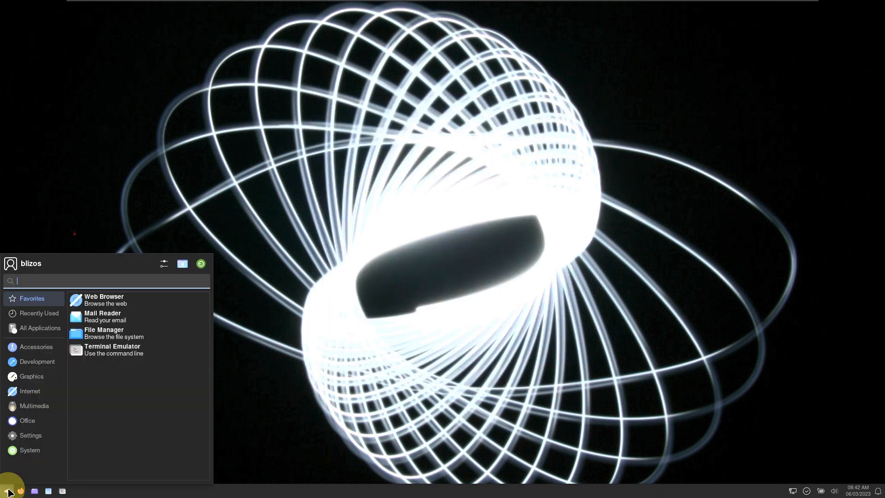
pyautogui.click(28, 449)
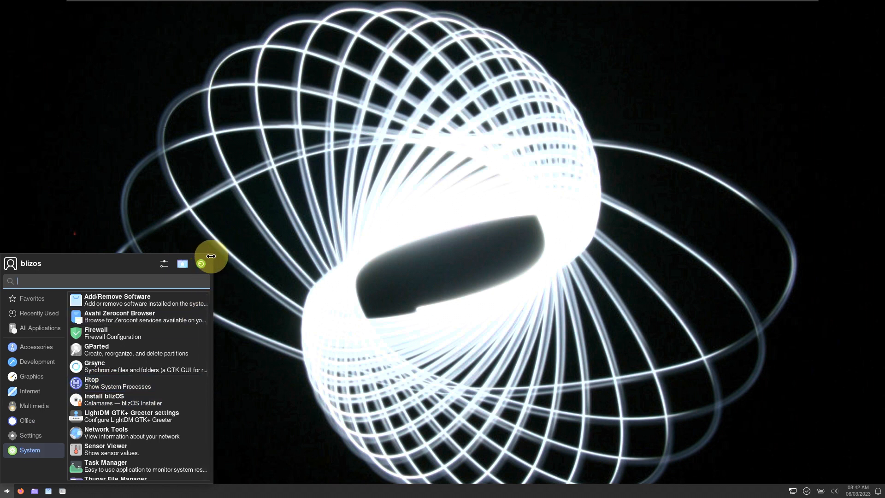
pyautogui.moveTo(212, 254); pyautogui.dragTo(481, 104)
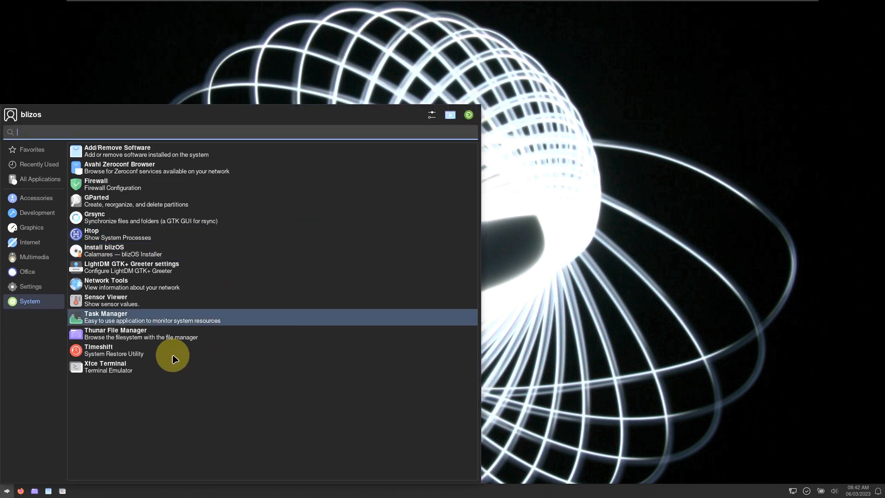
# - Launch Task Manager from the menu and maximize its window
pyautogui.click(179, 315)
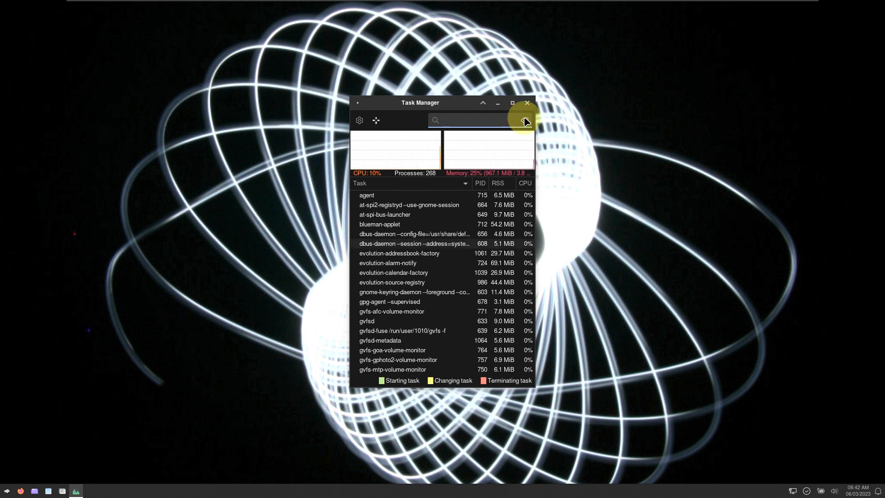
pyautogui.click(512, 103)
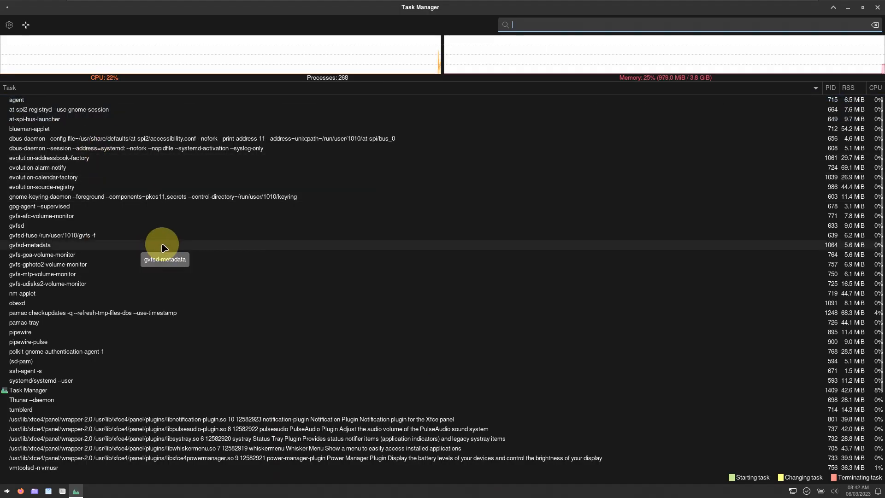
pyautogui.scroll(-5, 162, 248)
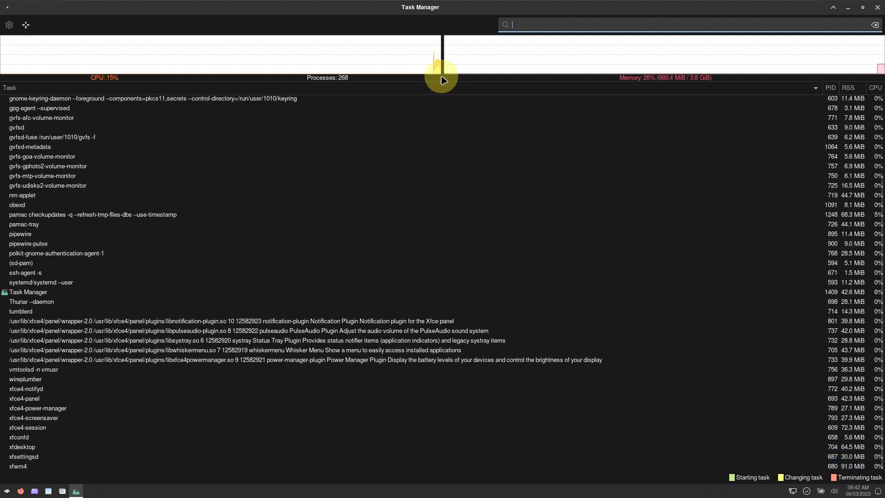
# - Drag the divider down to enlarge the CPU and memory graphs above the process list
pyautogui.moveTo(443, 128); pyautogui.dragTo(450, 220)
pyautogui.scroll(5, 344, 320)
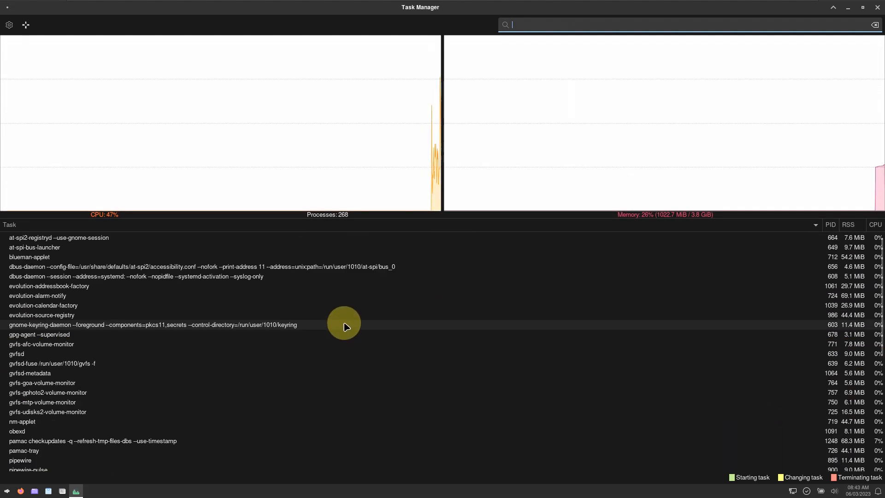
pyautogui.scroll(-6, 341, 316)
pyautogui.scroll(-5, 341, 315)
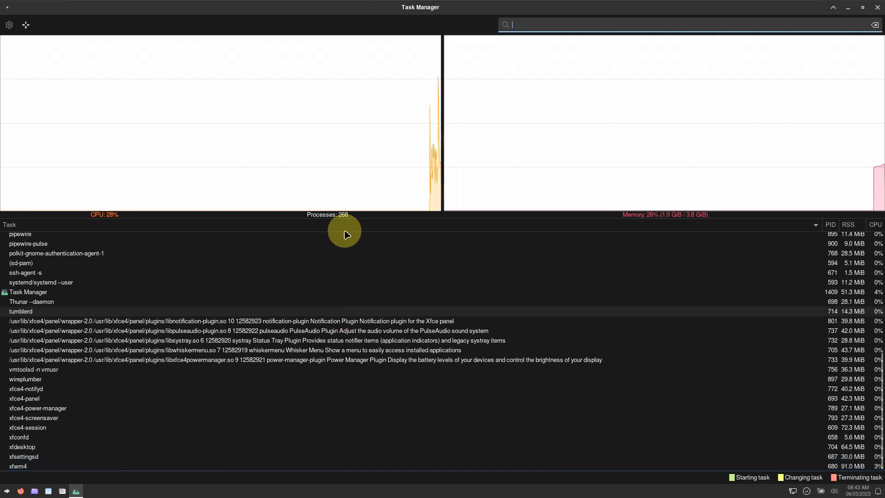
pyautogui.moveTo(328, 143)
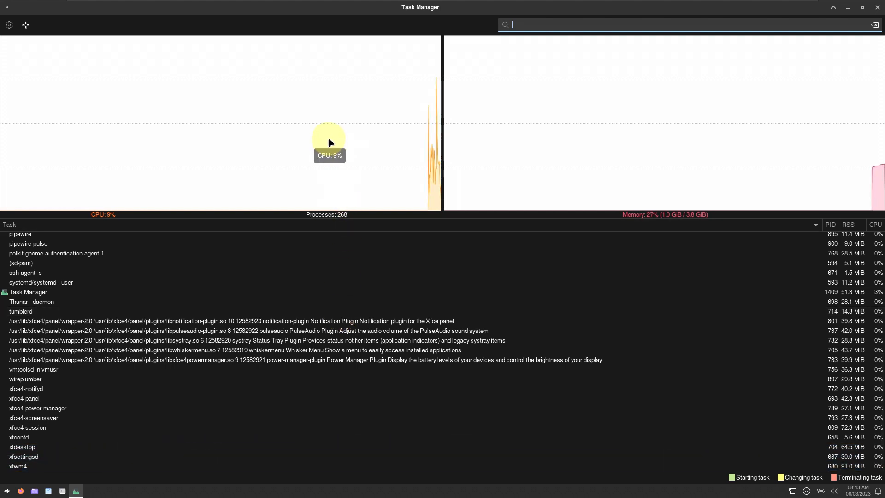
pyautogui.moveTo(524, 178)
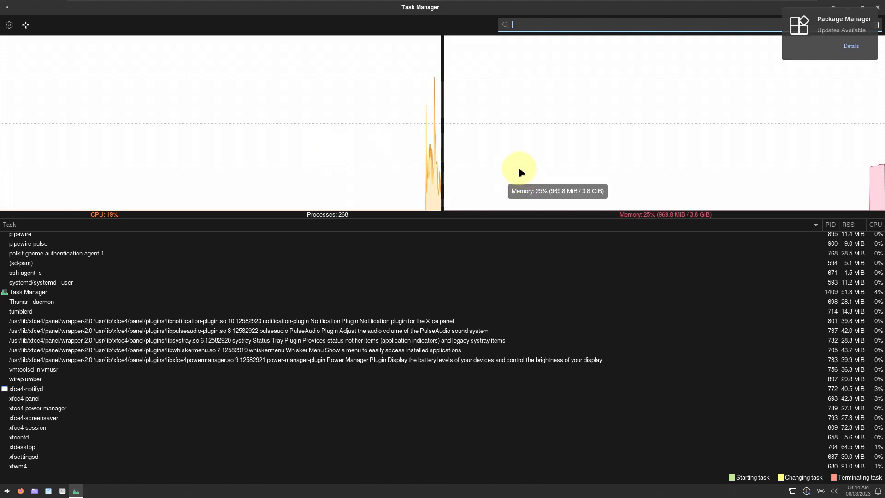
pyautogui.moveTo(394, 118)
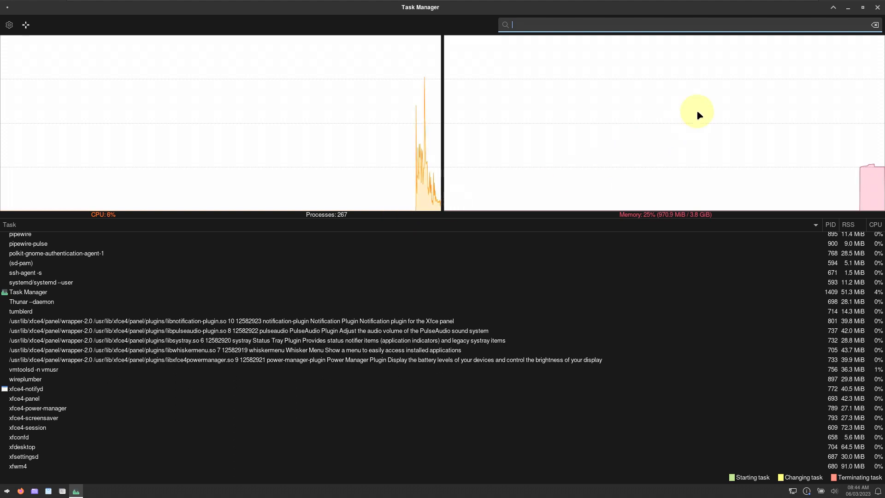
# - Close Task Manager and launch Xfce Terminal from the System category
pyautogui.click(877, 8)
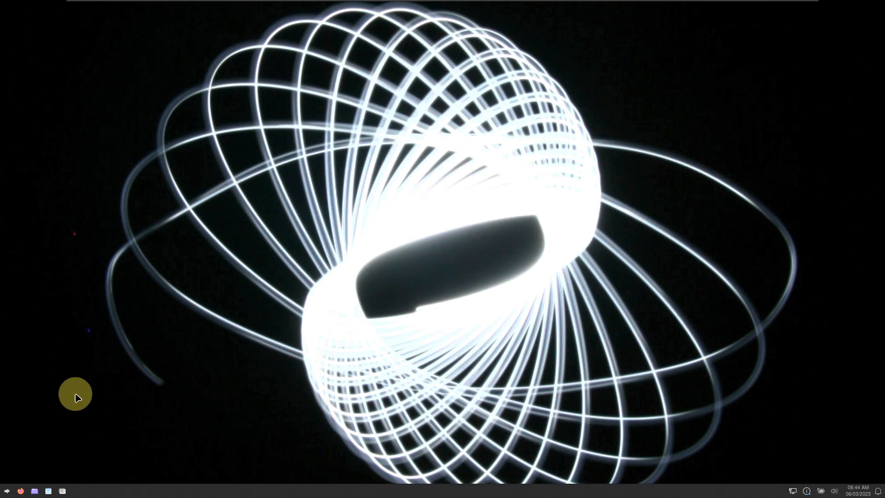
pyautogui.click(7, 491)
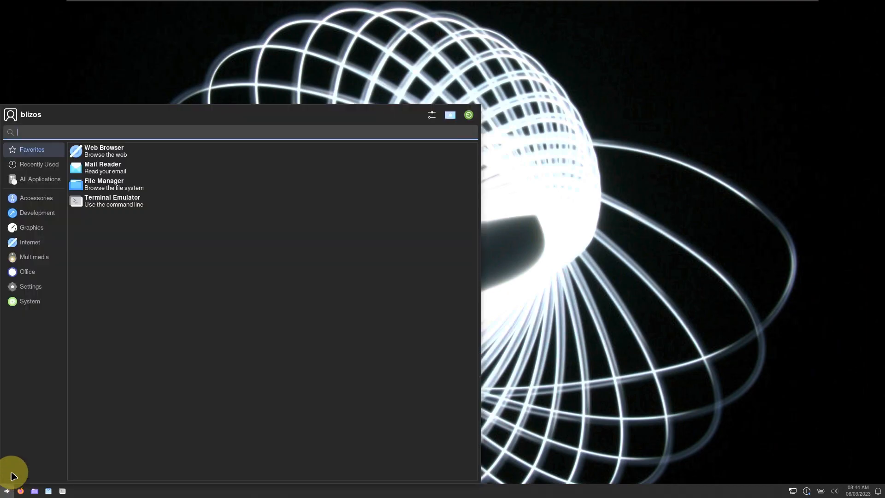
pyautogui.click(31, 308)
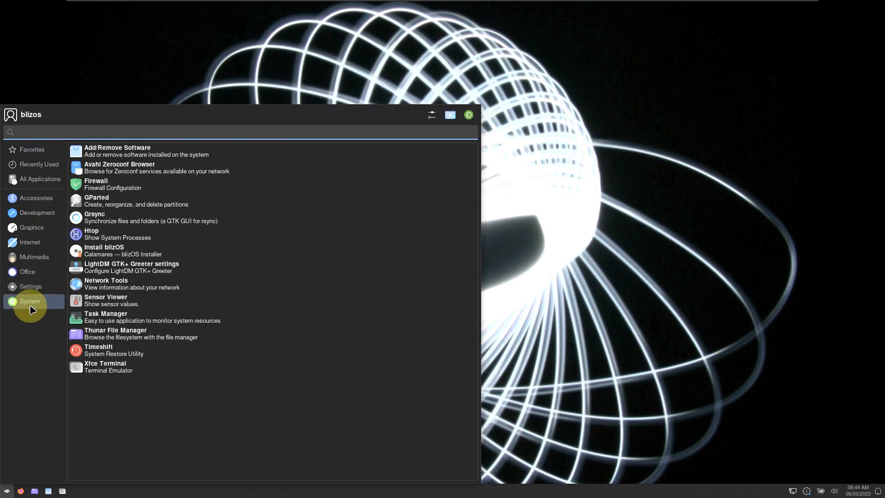
pyautogui.click(123, 373)
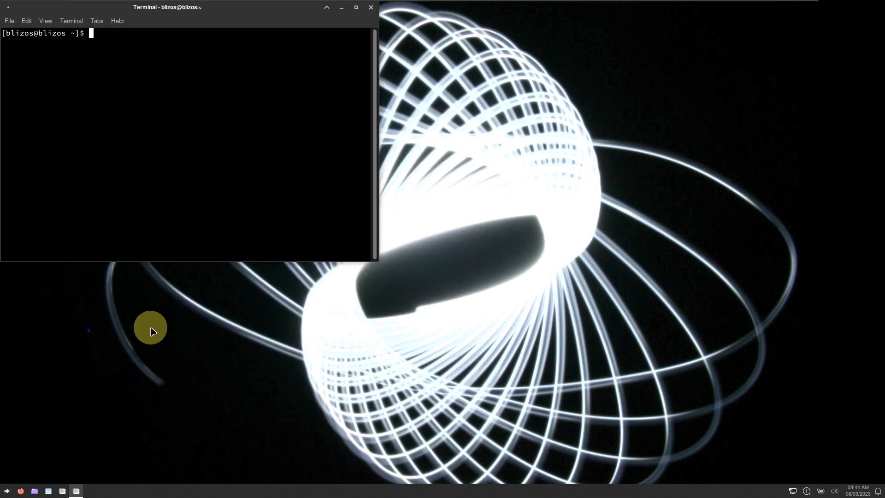
# - Maximize the terminal and view its Help > About dialog showing version 1.0.4
pyautogui.click(356, 8)
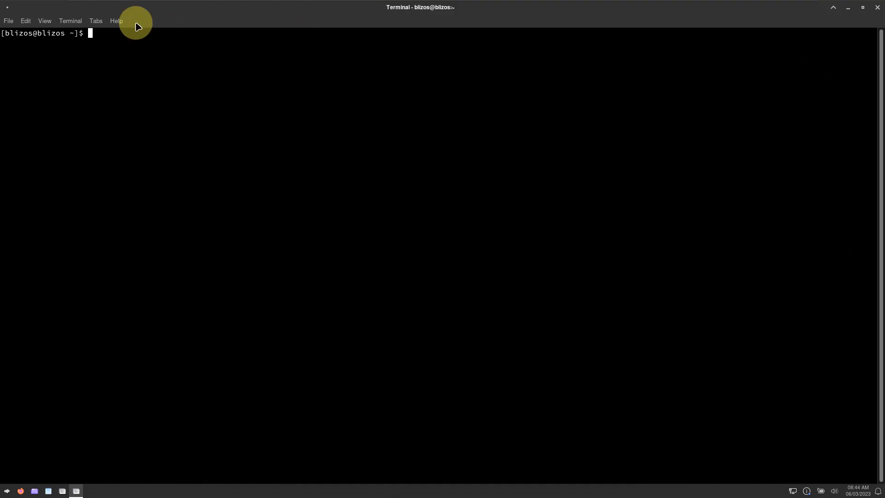
pyautogui.click(116, 21)
pyautogui.click(122, 49)
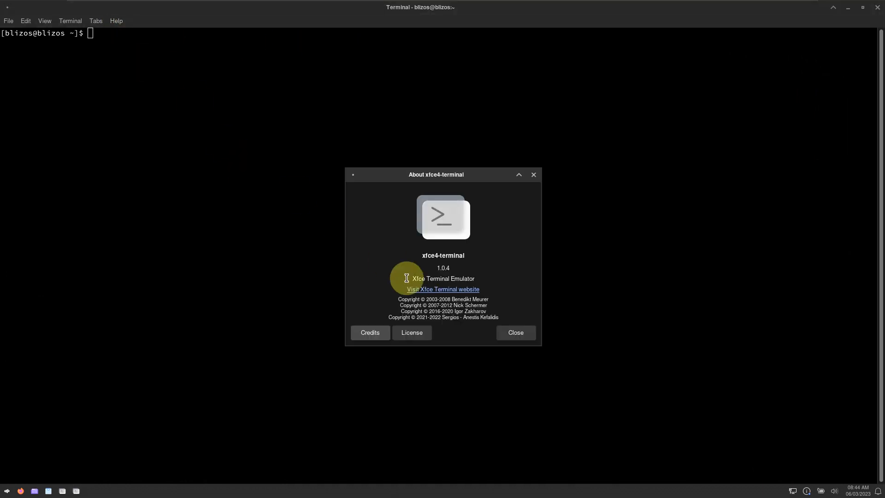
pyautogui.click(509, 335)
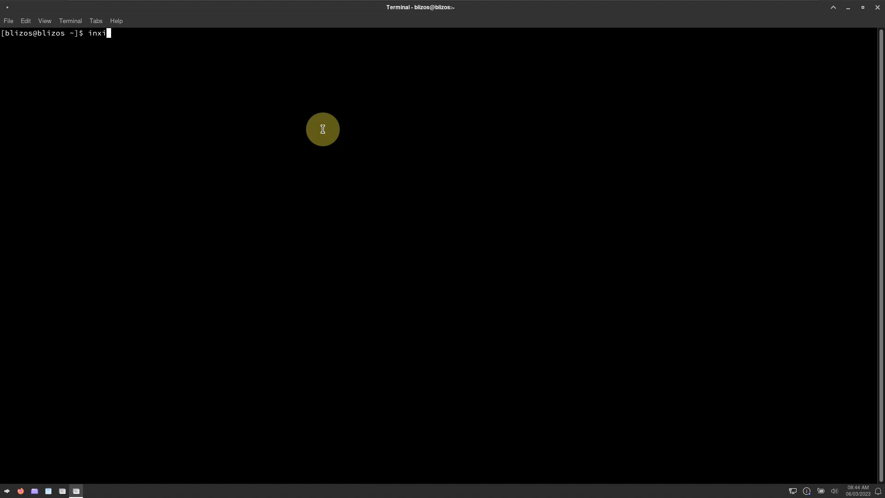
# - Run inxi (not found), neofetch, and cat /etc/issue in the terminal
pyautogui.press('Return')
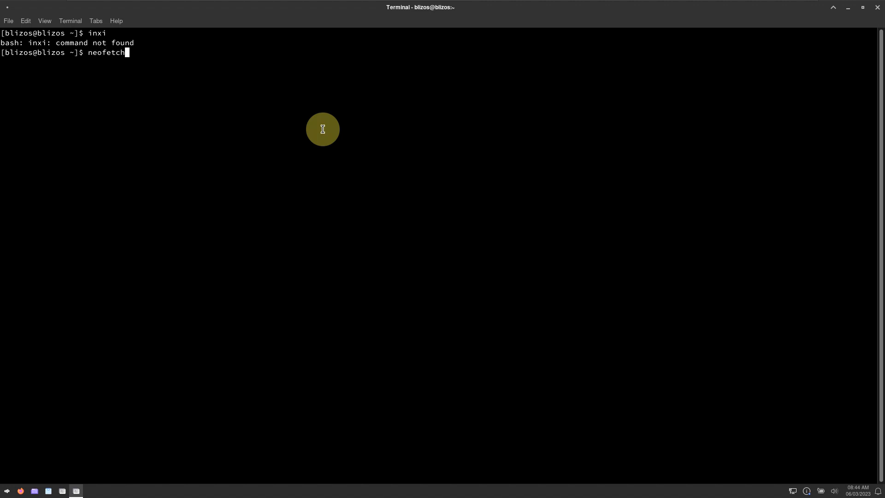
pyautogui.press('Return')
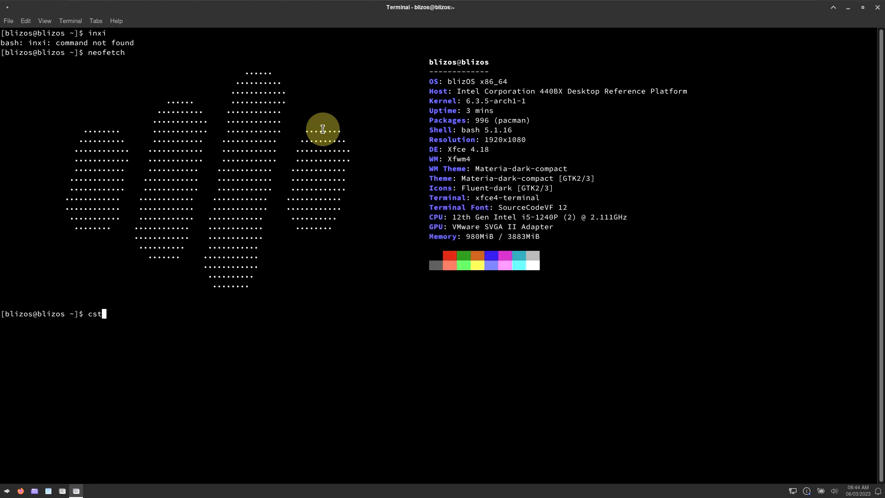
pyautogui.press('BackSpace')
pyautogui.press('BackSpace')
pyautogui.write('at /etc/issue')
pyautogui.press('Return')
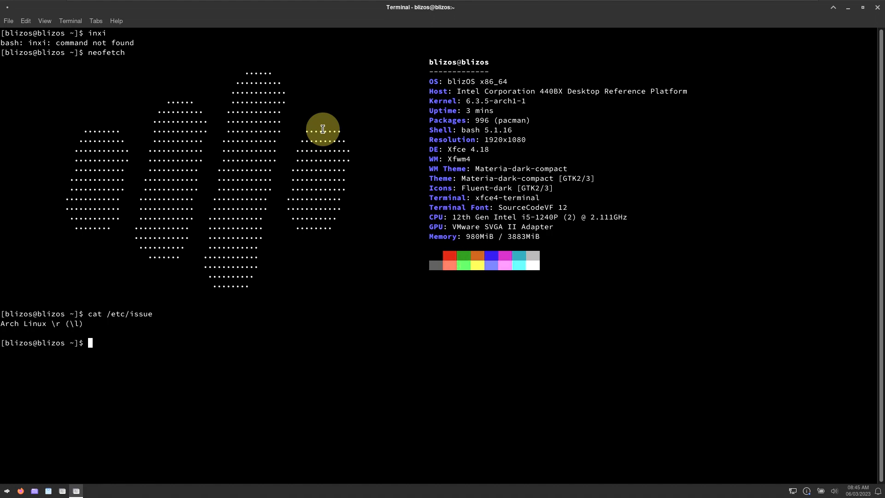
# - Run inxi -sv8, then start htop
pyautogui.write('inxi -sv8')
pyautogui.press('Return')
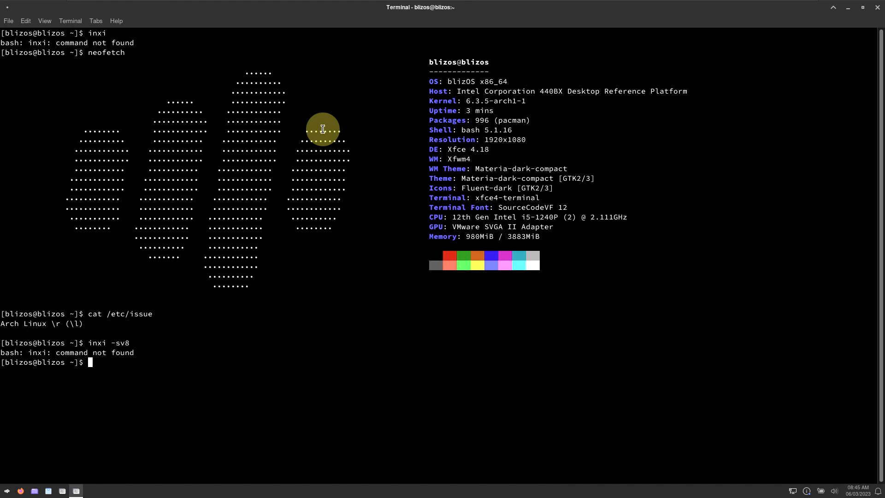
pyautogui.write('htop')
pyautogui.press('Return')
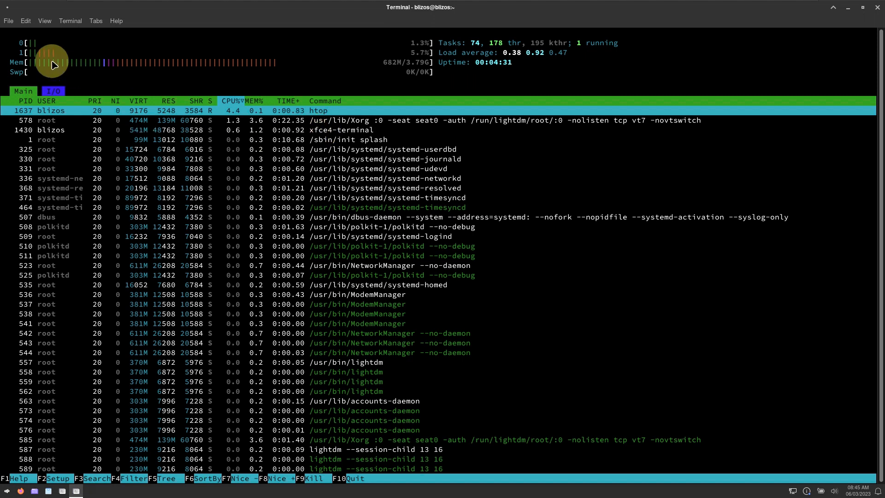
# - Close the terminal via File > Close Window, confirming despite htop still running
pyautogui.click(9, 20)
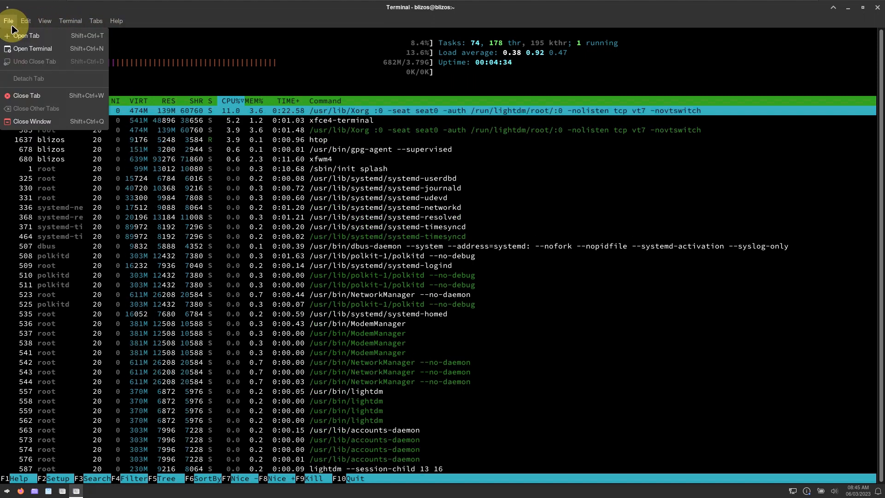
pyautogui.click(41, 121)
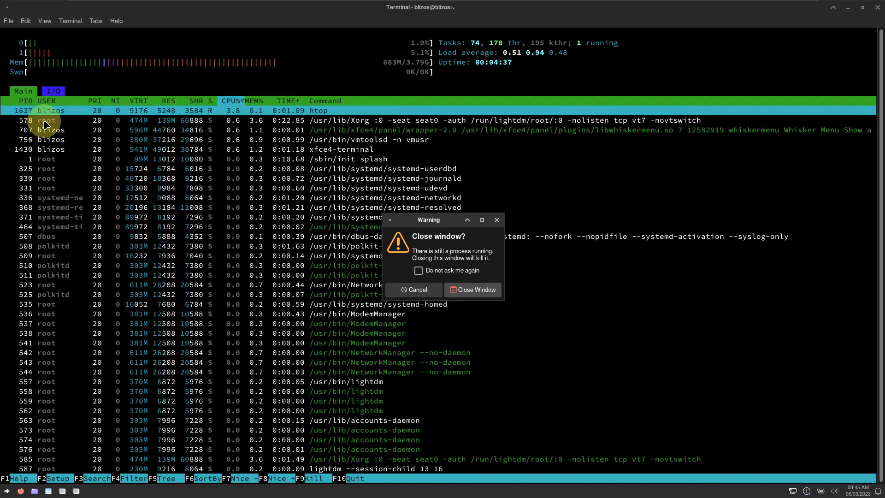
pyautogui.click(461, 292)
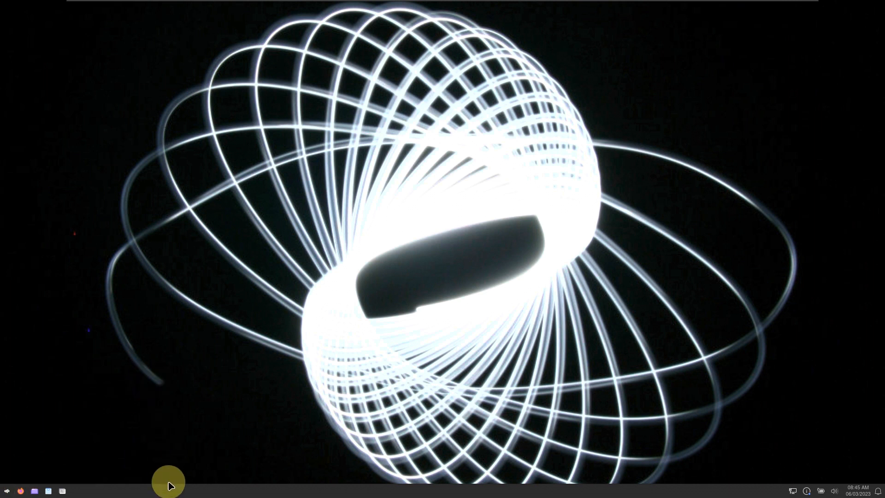
pyautogui.rightClick(173, 488)
# - View the panel's About dialog from the panel context menu, then close it
pyautogui.moveTo(194, 468)
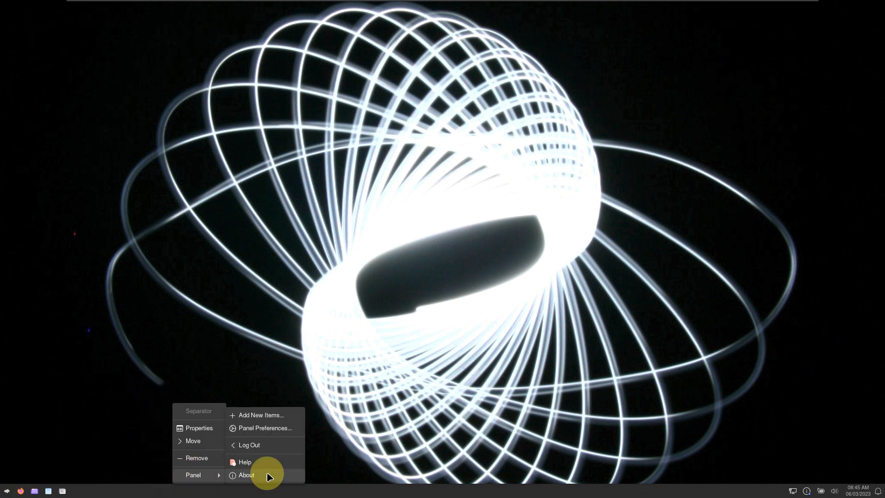
pyautogui.click(268, 475)
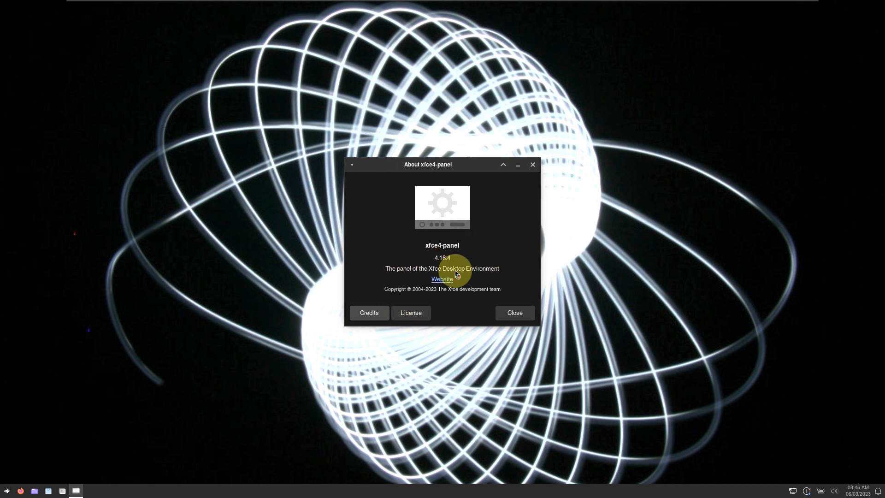
pyautogui.click(502, 319)
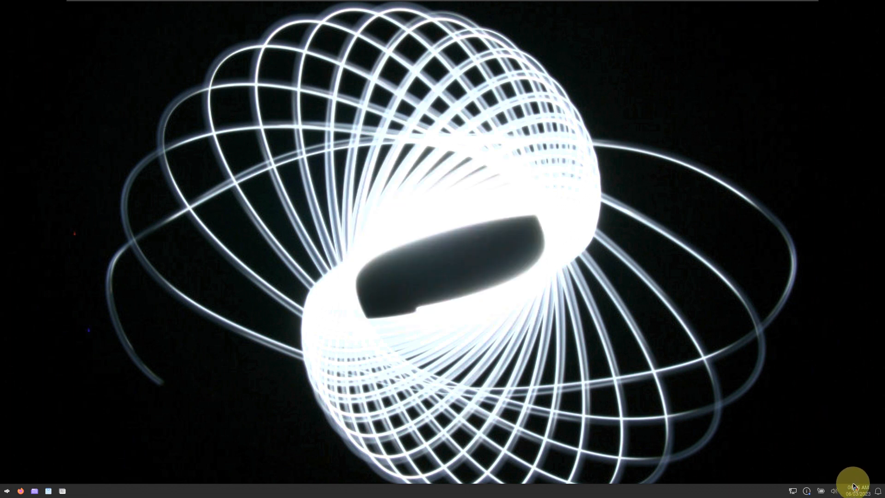
# - Open and dismiss the clock calendar, notifications, presentation-mode and network tray popups in turn
pyautogui.click(857, 491)
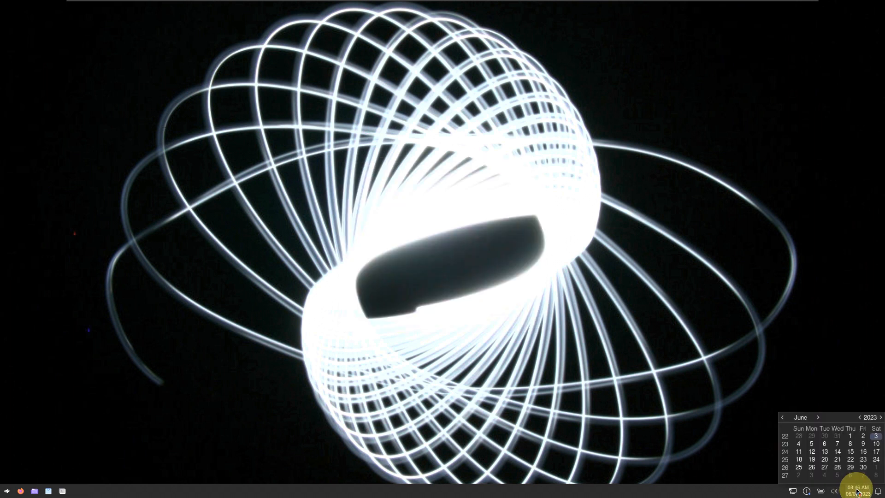
pyautogui.click(857, 491)
pyautogui.click(877, 491)
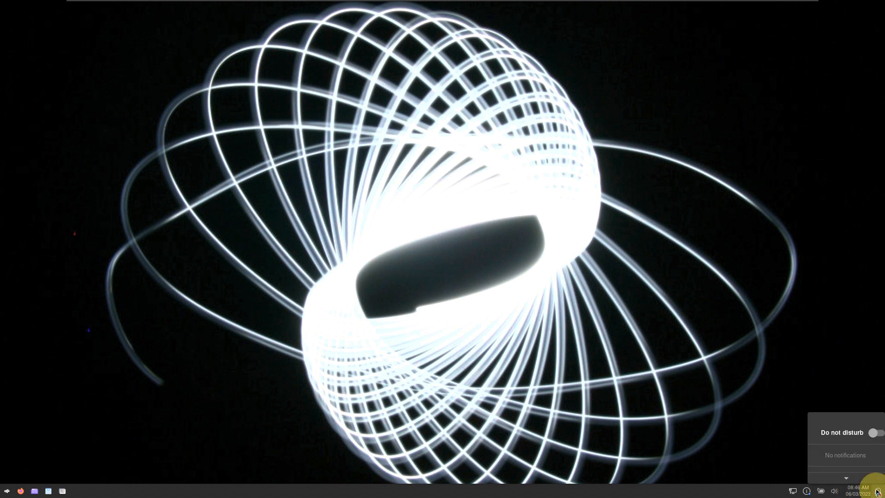
pyautogui.click(877, 491)
pyautogui.click(821, 491)
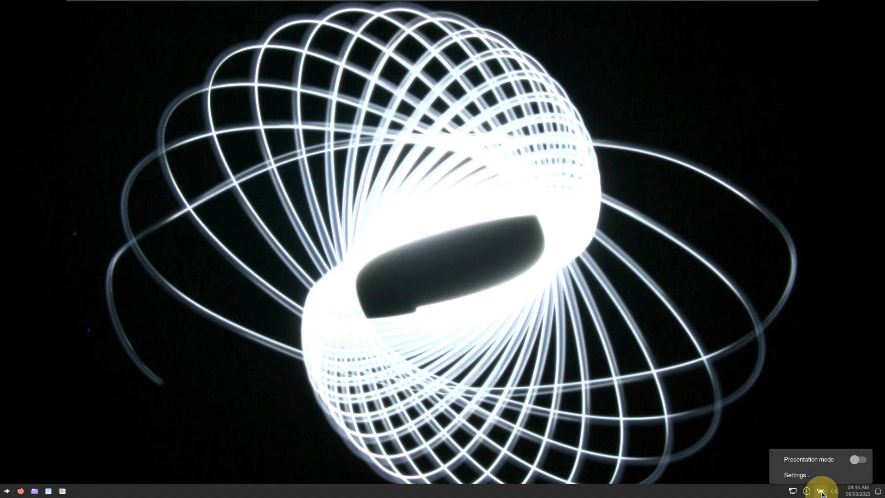
pyautogui.click(820, 491)
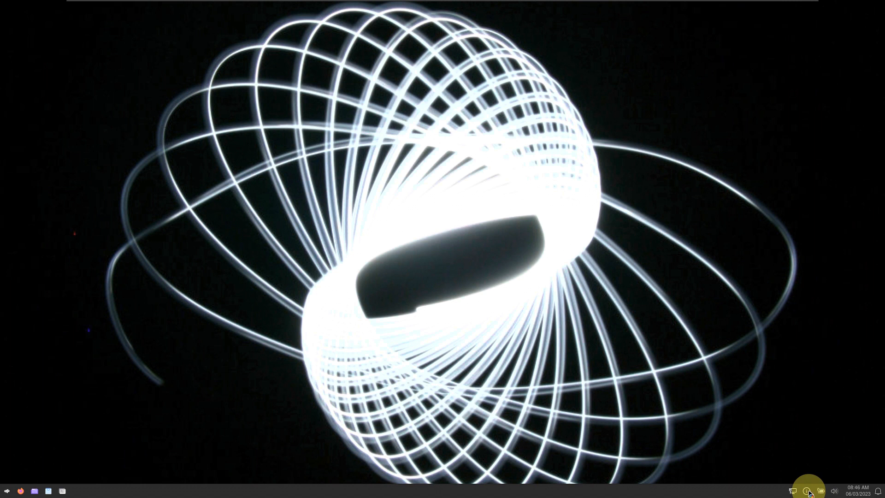
pyautogui.click(792, 492)
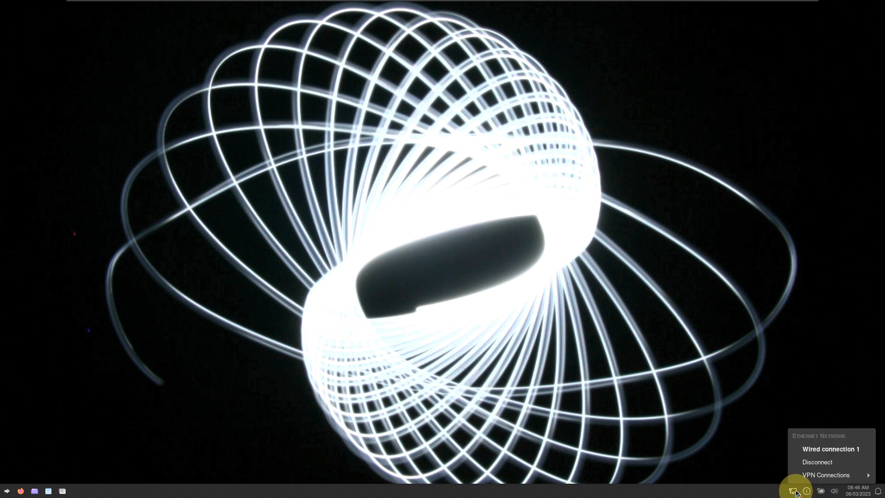
pyautogui.click(346, 274)
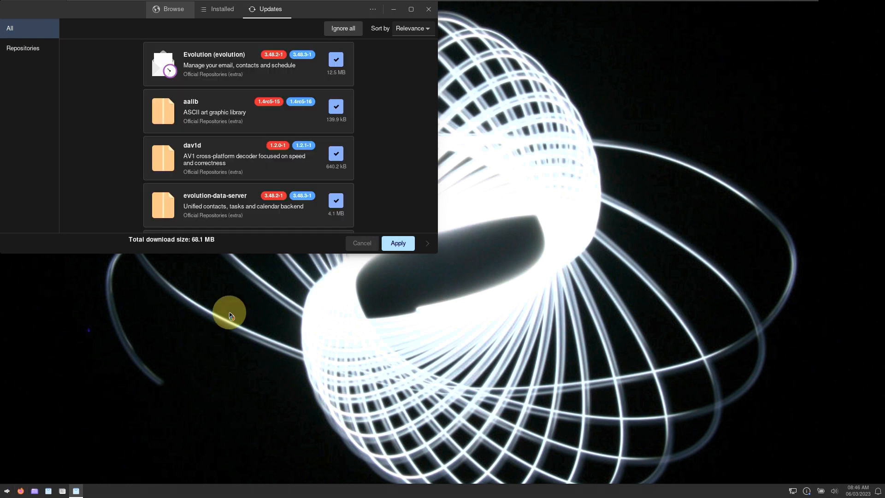
# - Maximize Pamac, view its About dialog (version 10.4.3), close it, and minimize Firefox
pyautogui.click(411, 9)
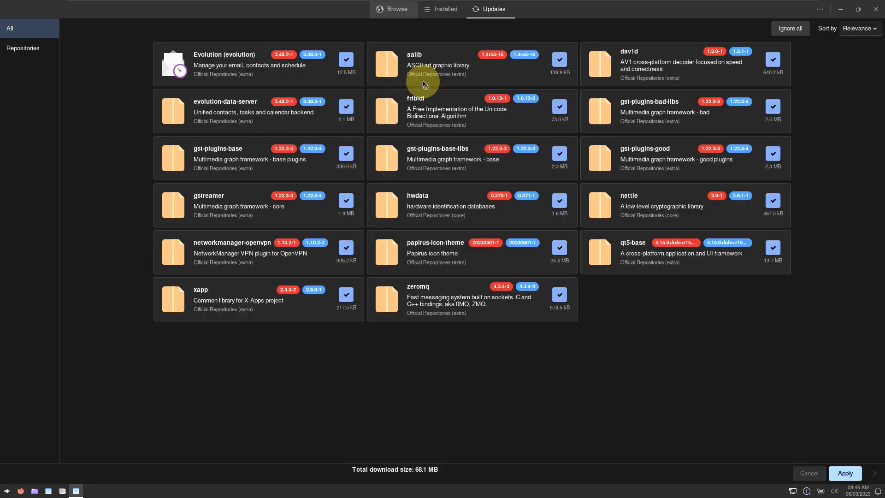
pyautogui.click(823, 10)
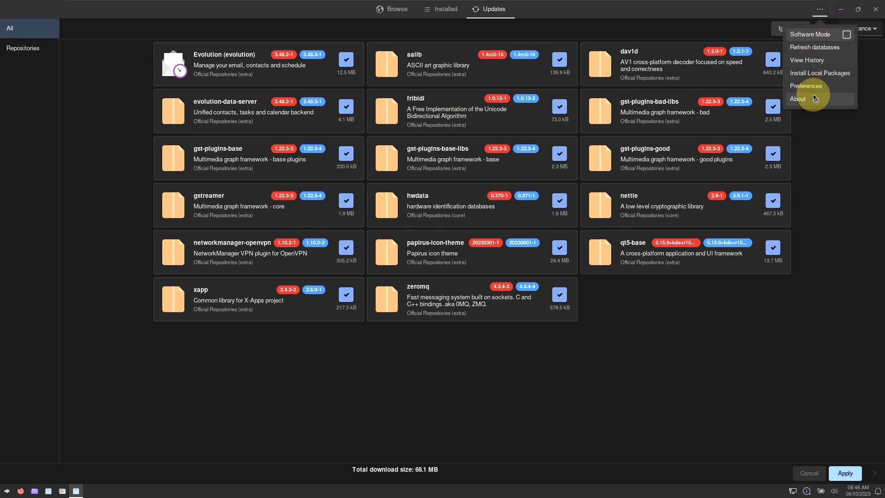
pyautogui.click(815, 98)
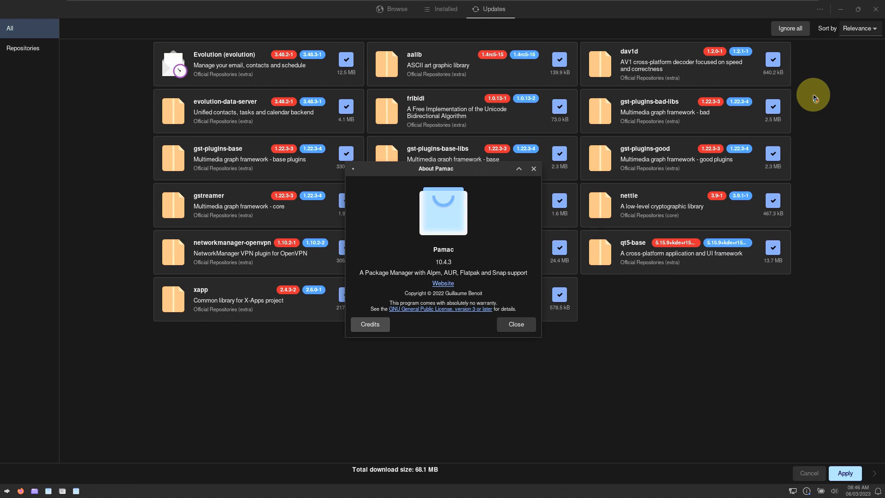
pyautogui.click(522, 324)
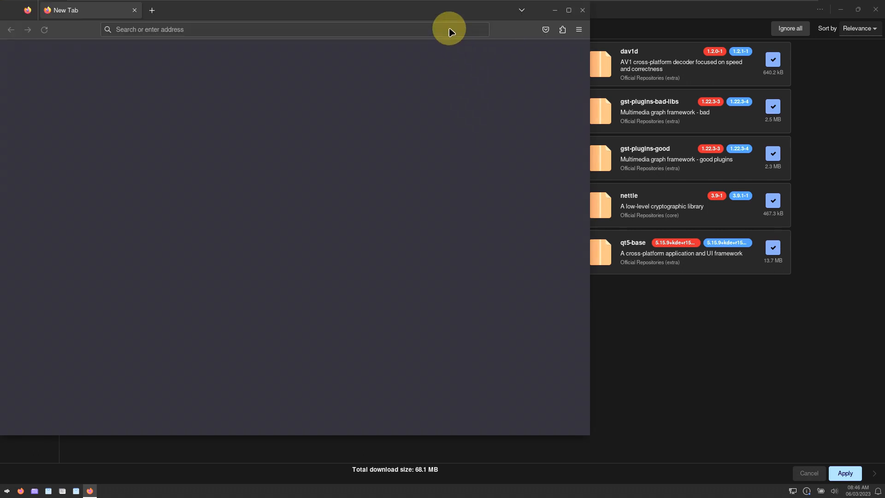
pyautogui.click(554, 11)
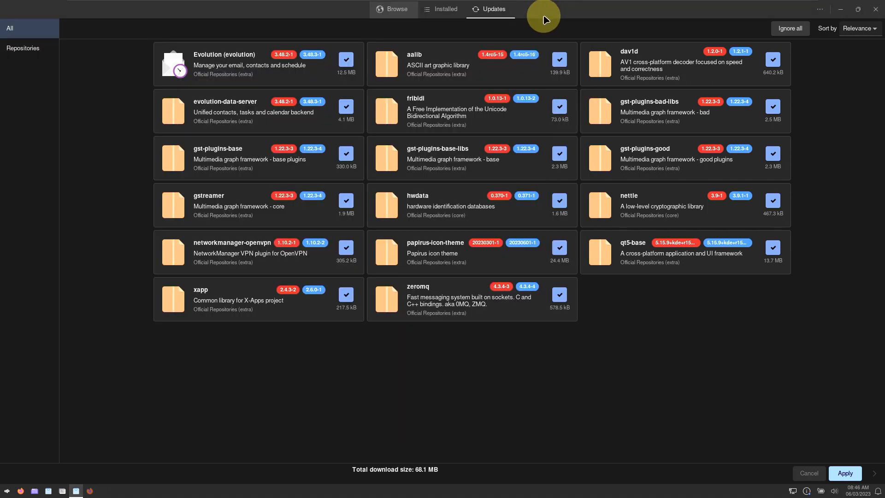
# - Browse Pamac's Installed packages list down to the W and X entries, then close Pamac
pyautogui.click(446, 15)
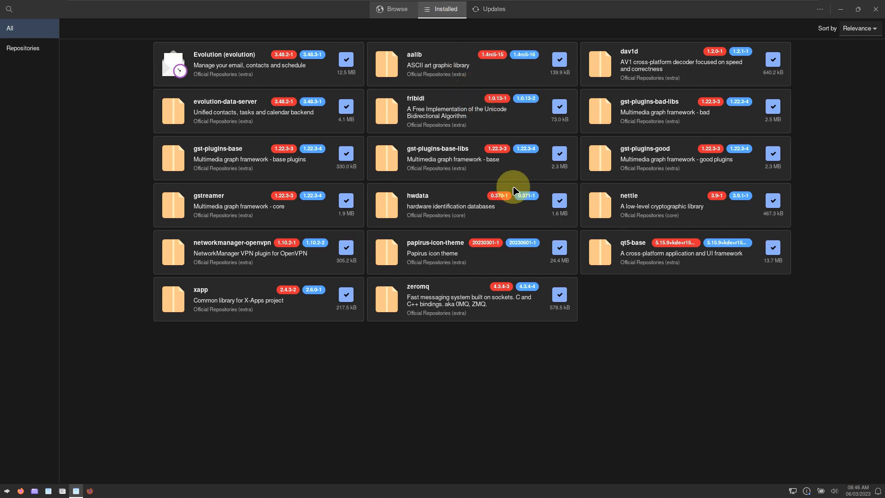
pyautogui.scroll(-10, 513, 184)
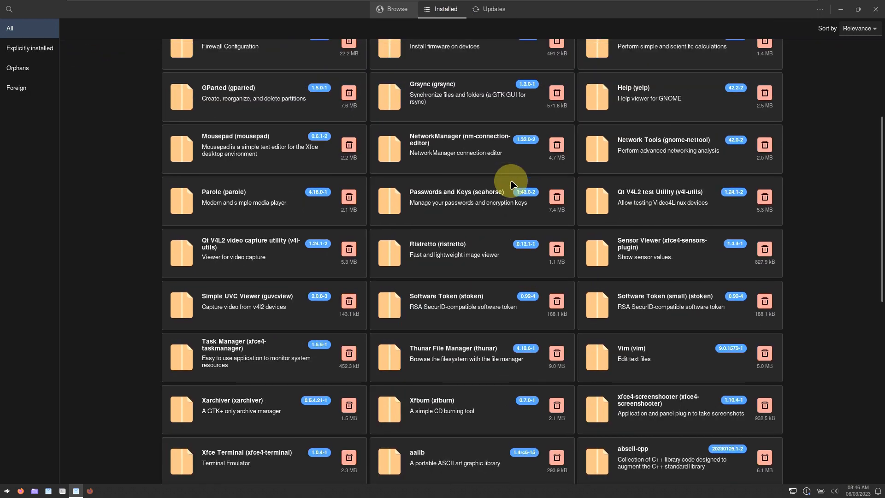
pyautogui.scroll(-20, 513, 184)
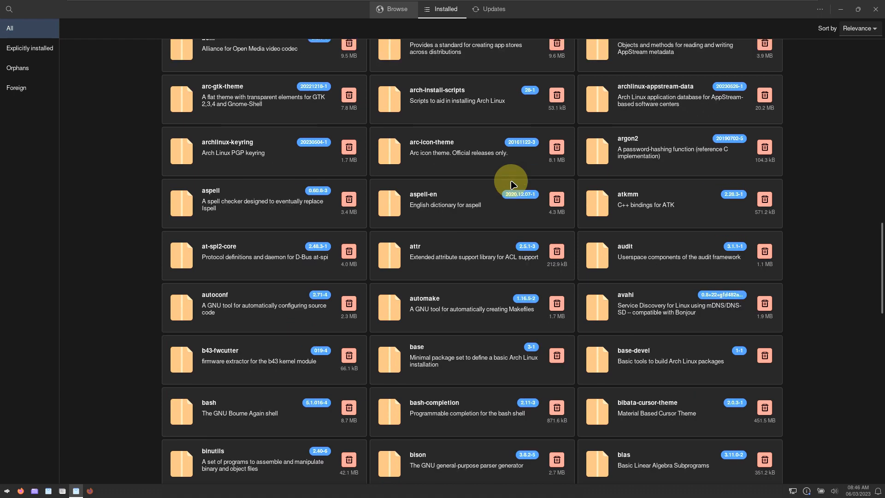
pyautogui.scroll(-18, 513, 184)
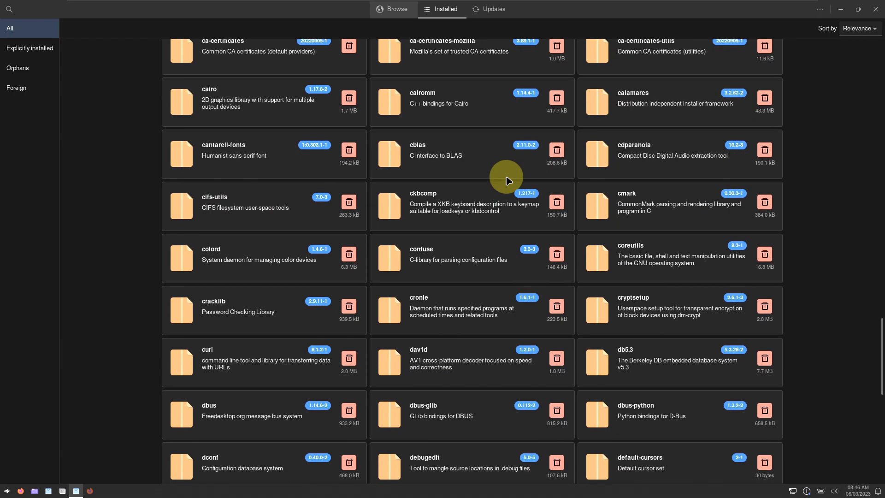
pyautogui.scroll(-12, 509, 180)
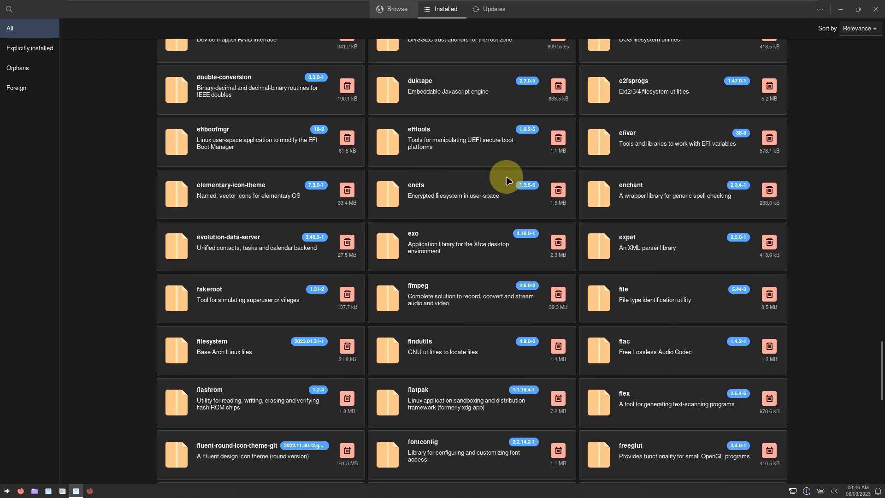
pyautogui.scroll(-10, 507, 180)
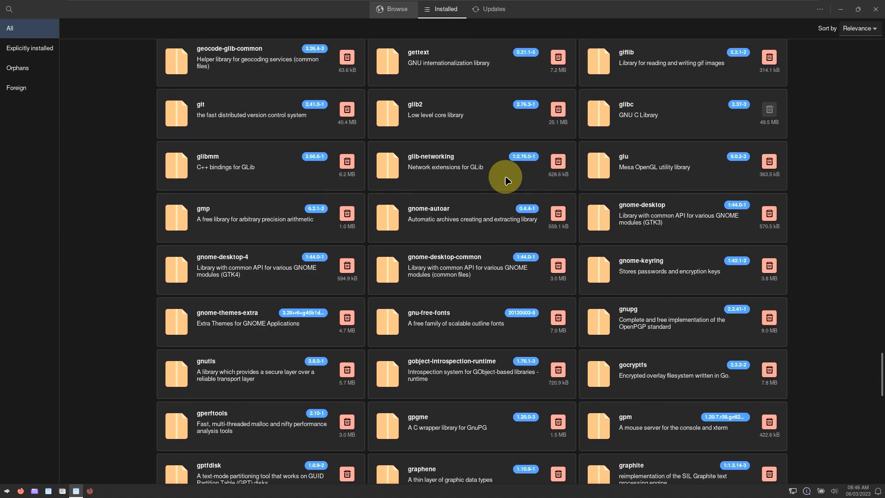
pyautogui.scroll(-5, 507, 180)
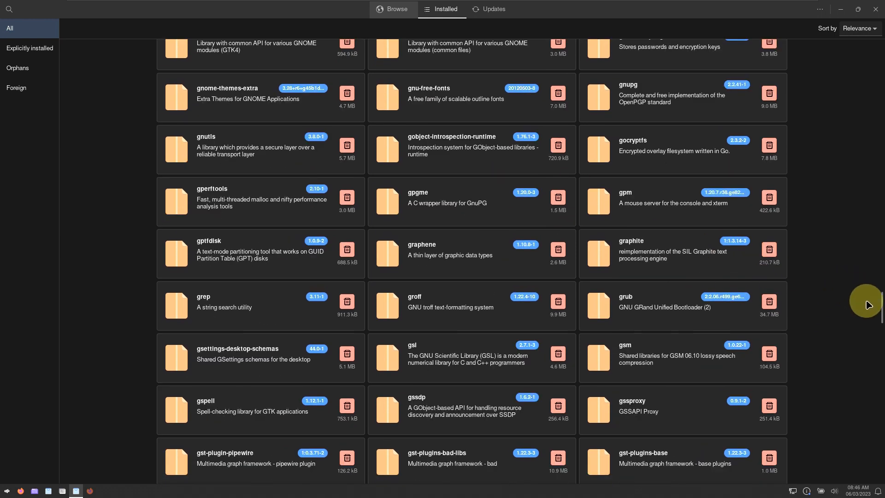
pyautogui.moveTo(879, 306)
pyautogui.mouseDown()
pyautogui.moveTo(882, 492)
pyautogui.moveTo(881, 464)
pyautogui.moveTo(882, 492)
pyautogui.moveTo(868, 471)
pyautogui.mouseUp()
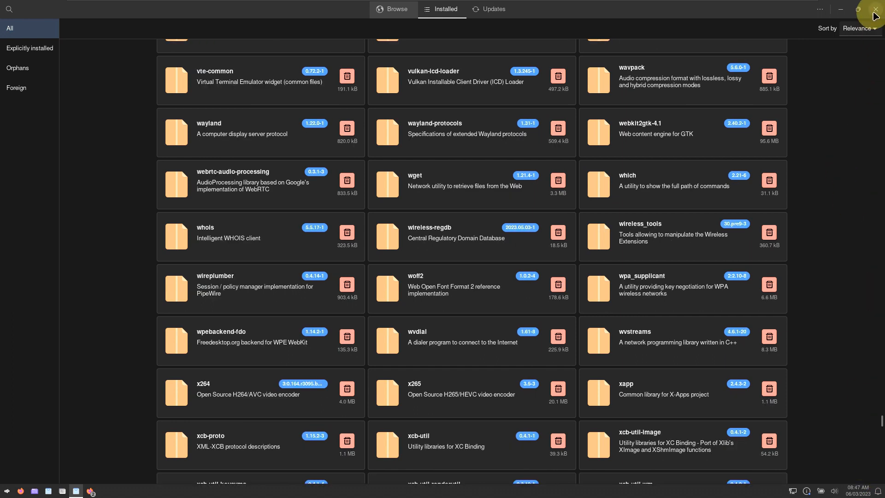
pyautogui.click(873, 13)
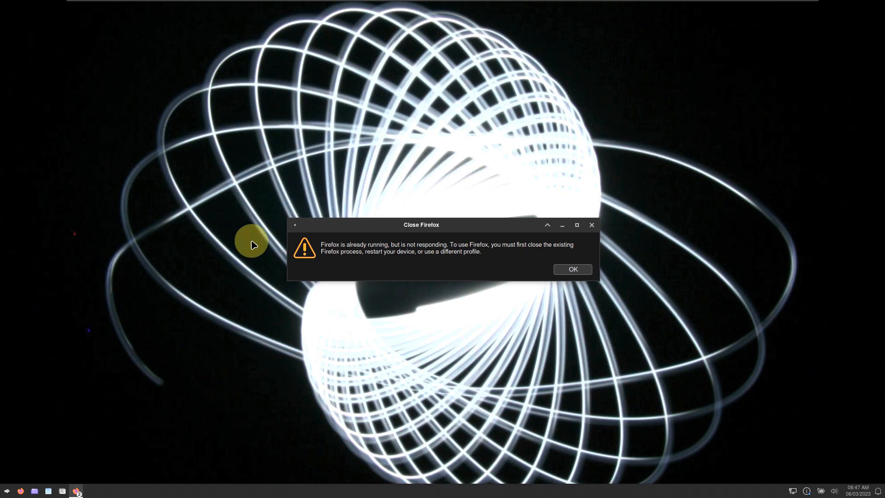
# - Dismiss the not-responding warning and close Firefox's Privacy Notice tab, leaving only the welcome tab
pyautogui.click(569, 271)
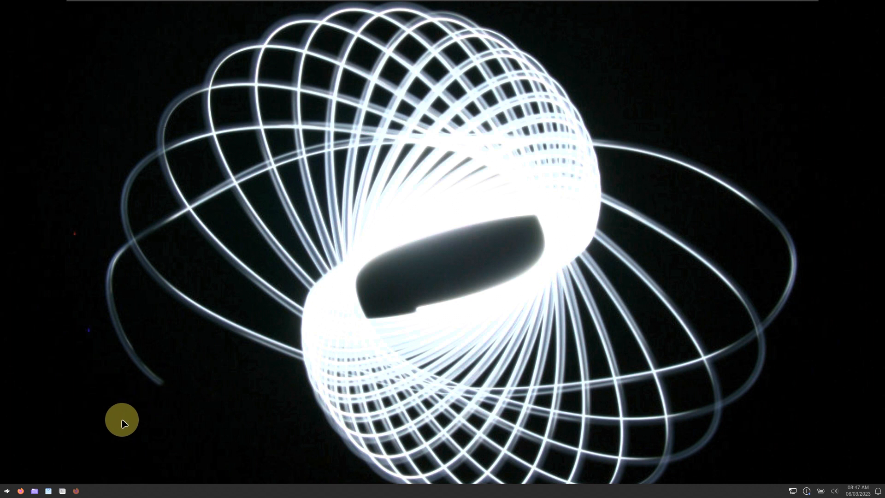
pyautogui.click(77, 490)
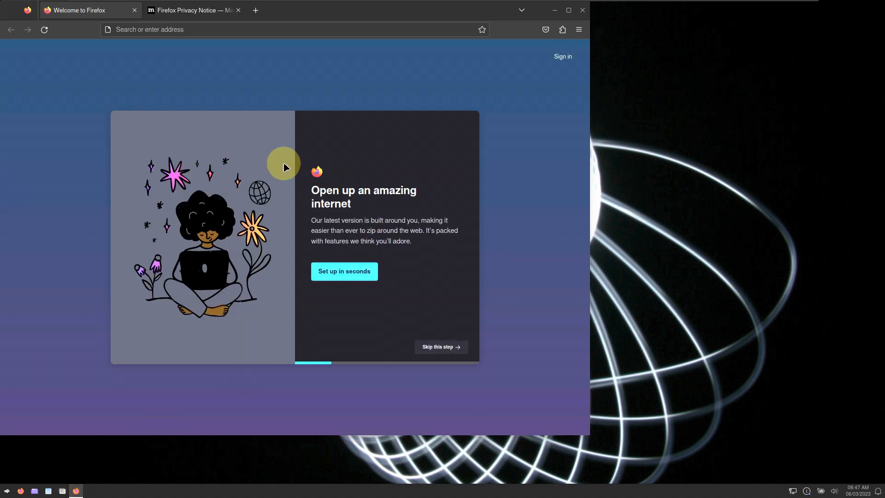
pyautogui.click(238, 10)
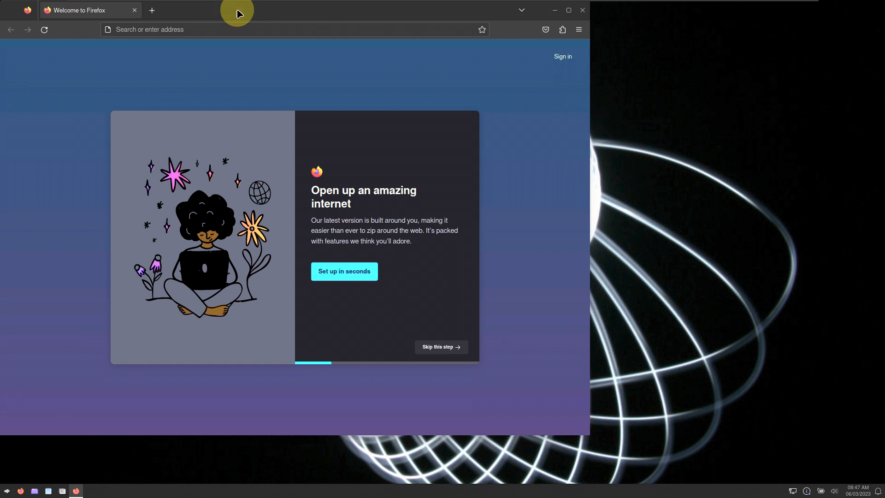
pyautogui.click(555, 12)
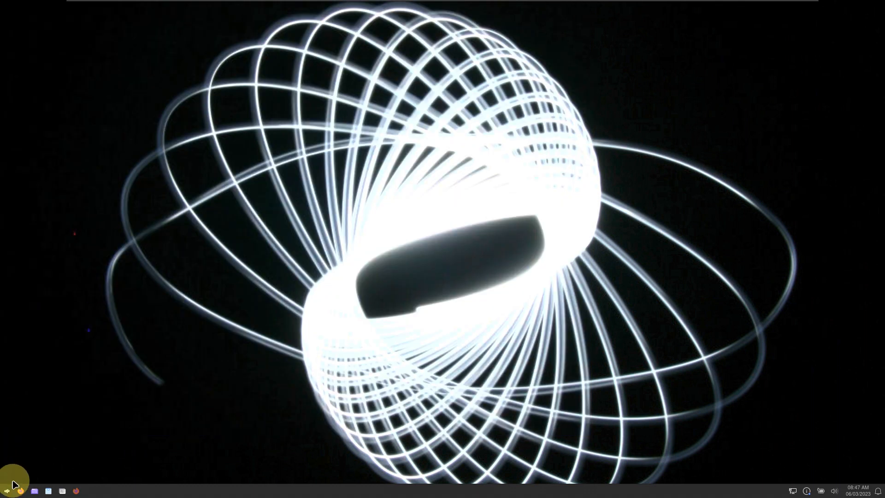
pyautogui.click(9, 492)
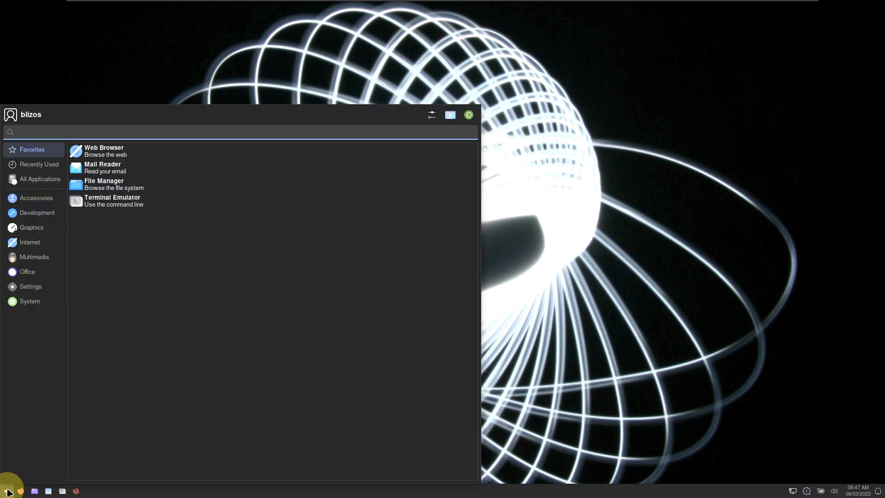
pyautogui.click(8, 491)
pyautogui.click(76, 491)
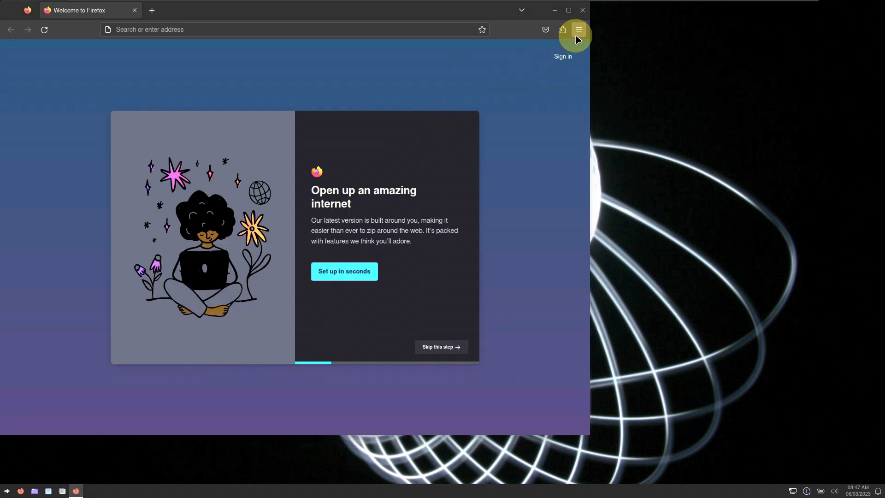
# - Check Firefox's version (113.0.2, 64-bit) under Help > About Firefox, then close it
pyautogui.click(578, 37)
pyautogui.click(495, 281)
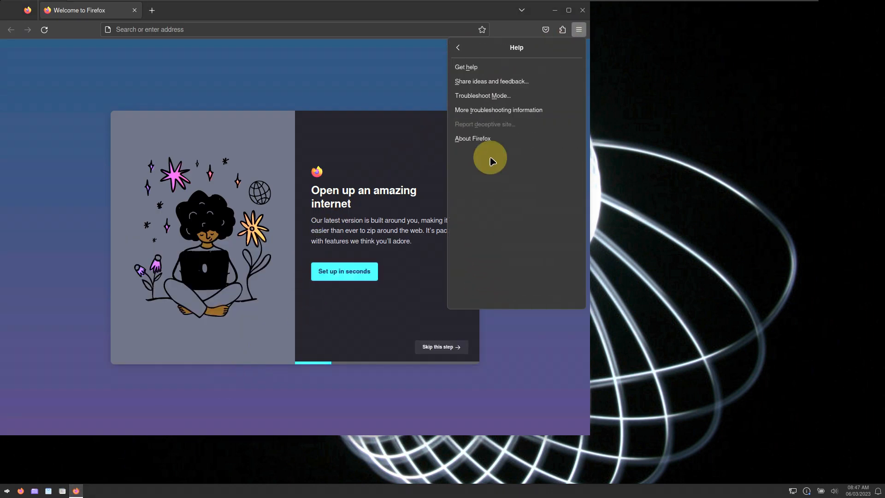
pyautogui.click(485, 139)
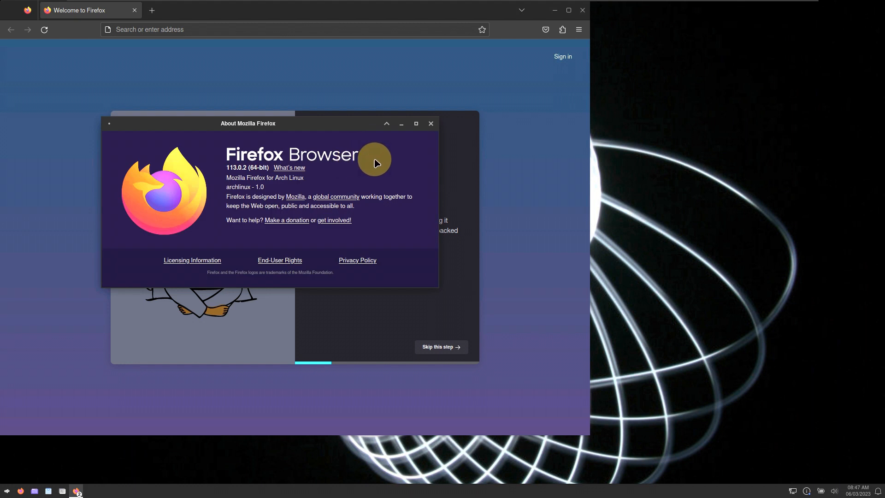
pyautogui.click(429, 123)
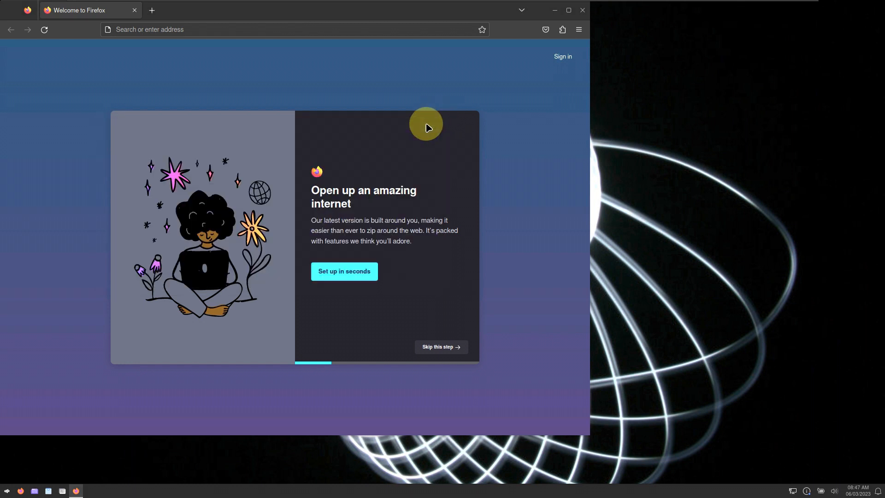
# - Search the web for 'blizos' from the address bar
pyautogui.click(351, 26)
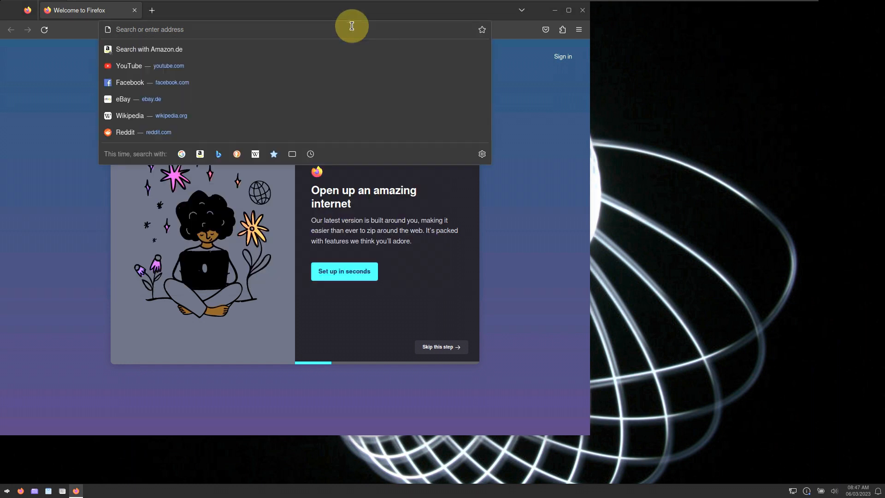
pyautogui.write('bliz')
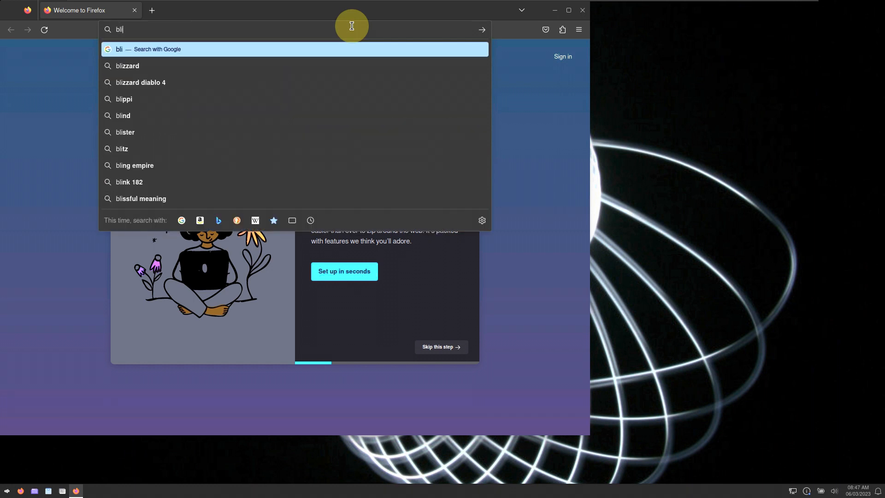
pyautogui.write('os')
pyautogui.press('Return')
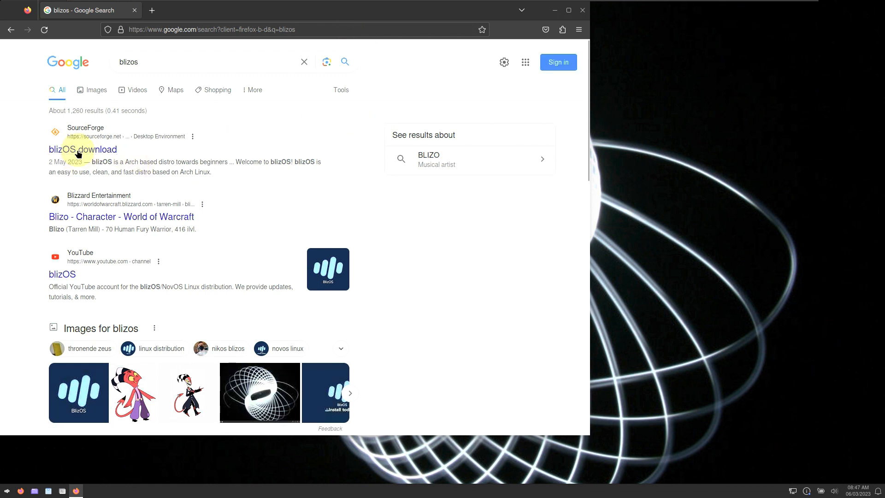
# - Open the SourceForge 'blizOS download' result maximized, view its Files, and return to Summary
pyautogui.click(427, 159)
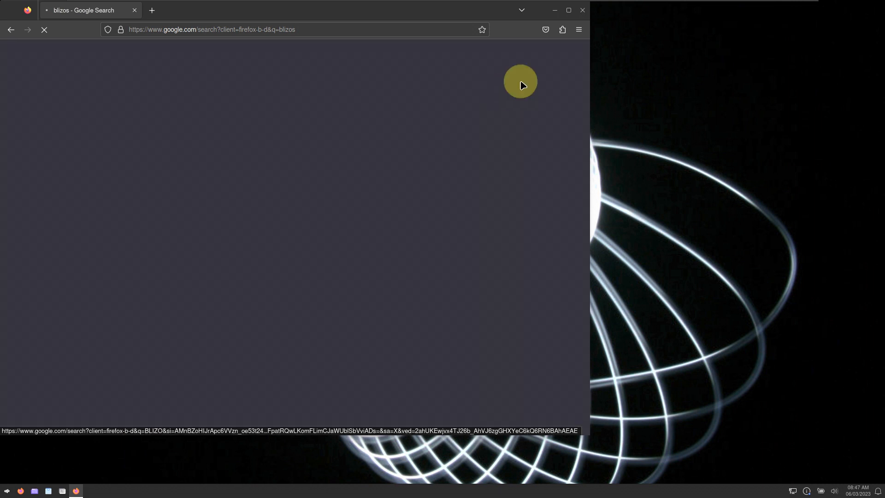
pyautogui.click(569, 10)
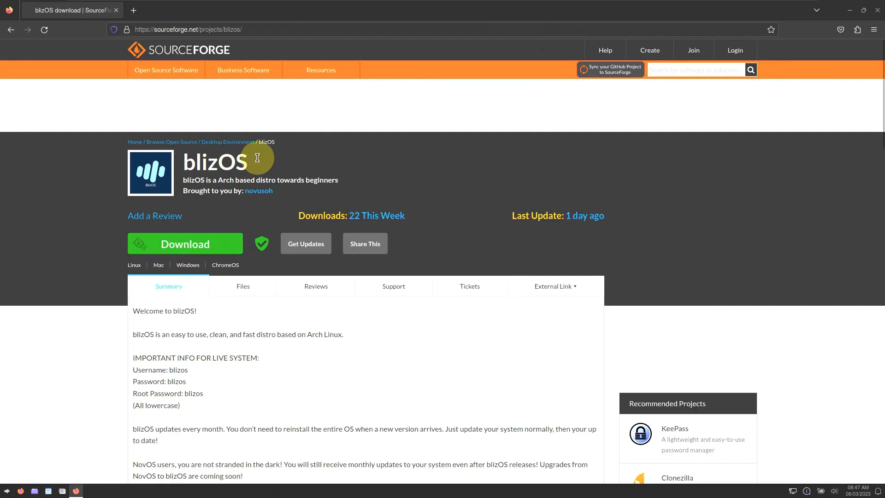
pyautogui.moveTo(258, 158); pyautogui.dragTo(189, 159)
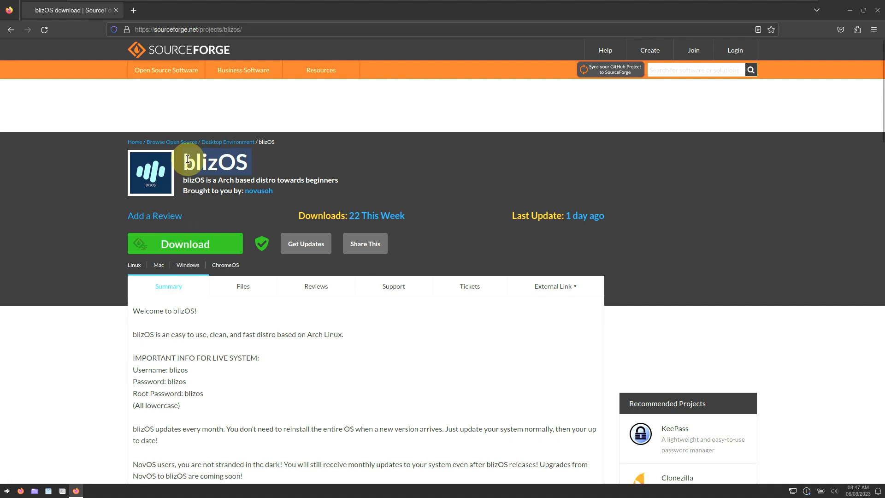
pyautogui.click(242, 286)
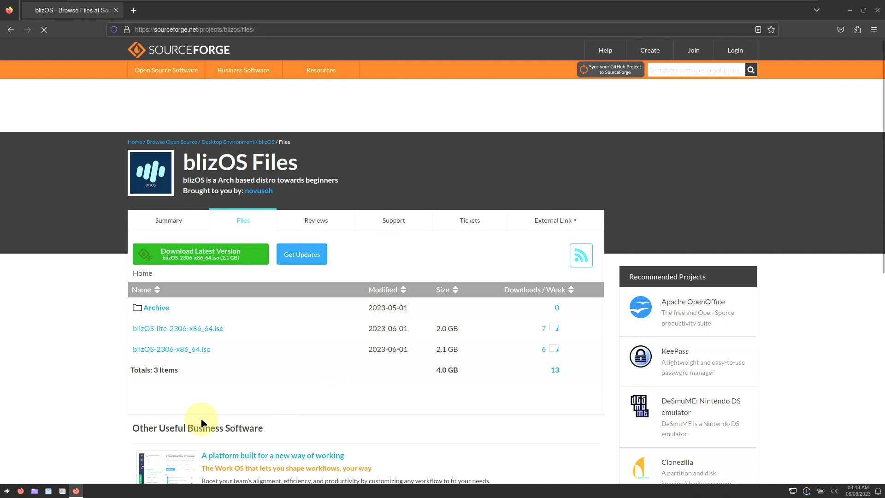
pyautogui.click(169, 221)
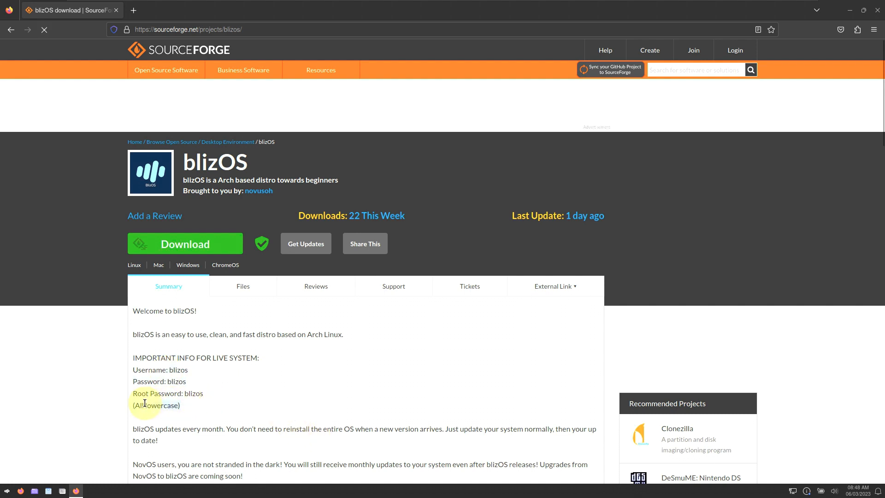
# - Start downloading blizOS-2306-x86_64.iso from the Files list, then cancel it in the downloads panel
pyautogui.scroll(-4, 253, 421)
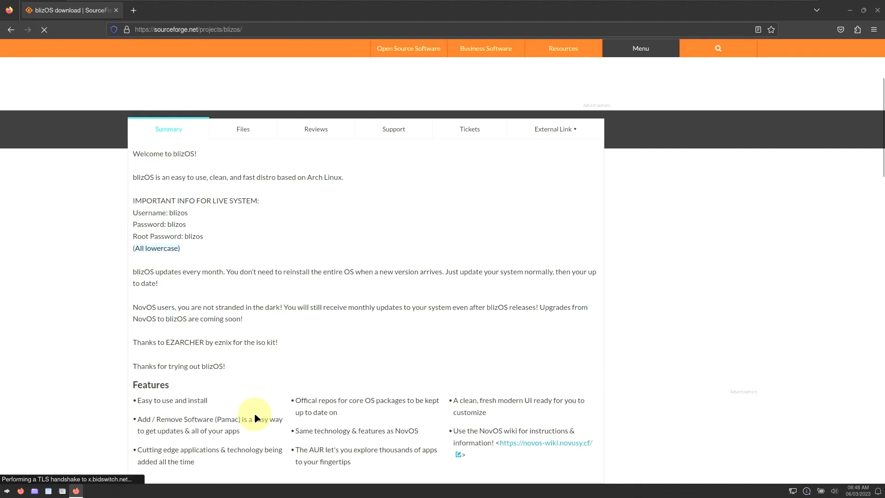
pyautogui.scroll(-2, 255, 418)
pyautogui.scroll(7, 255, 418)
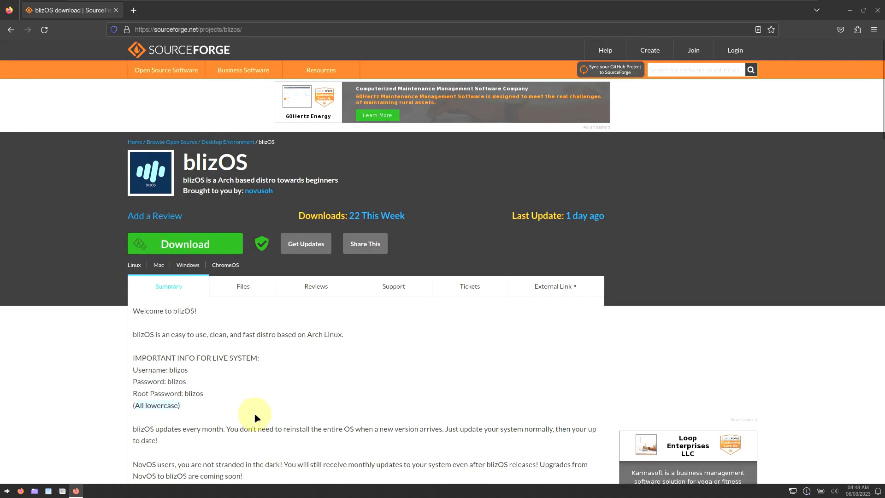
pyautogui.click(235, 290)
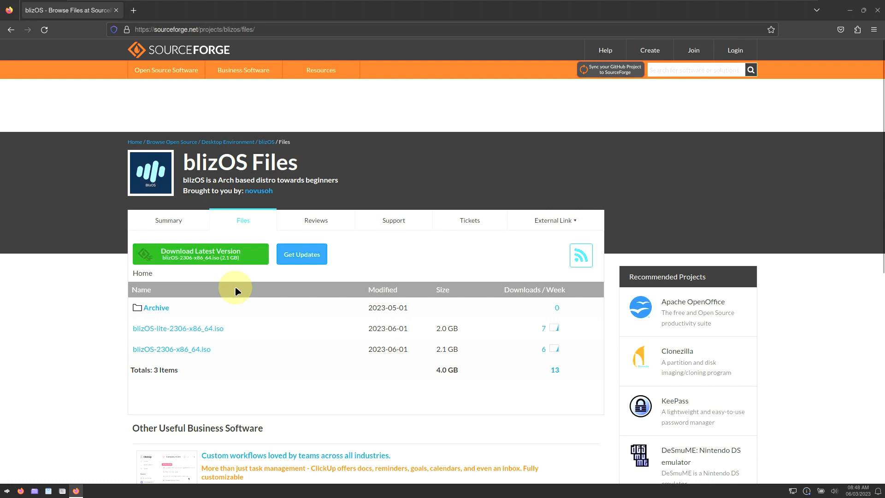
pyautogui.click(207, 331)
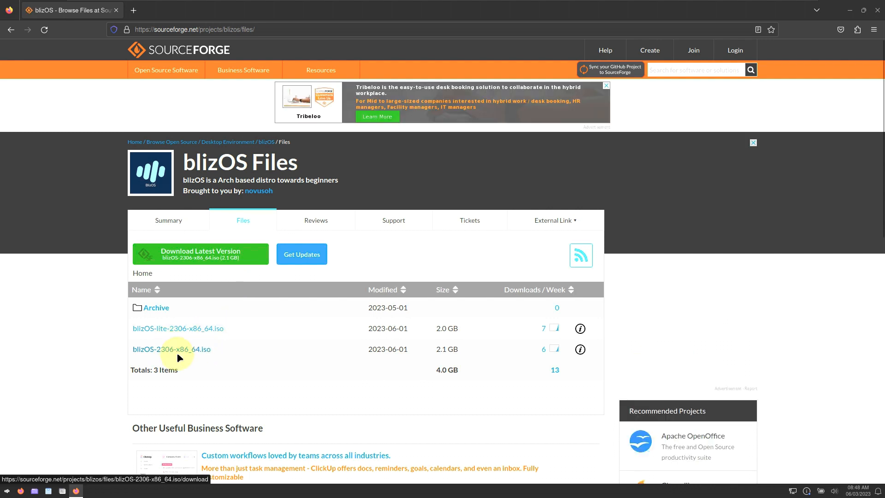
pyautogui.click(204, 329)
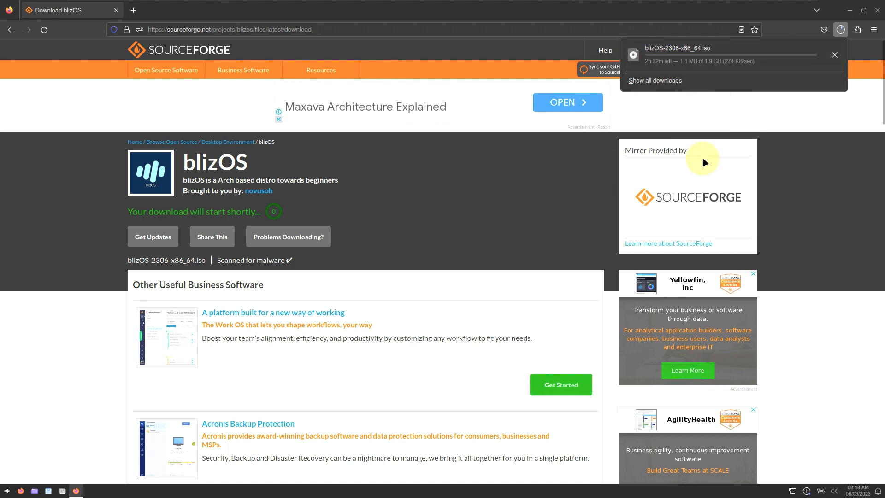
pyautogui.click(834, 55)
# - Close Firefox, then browse the wallpaper grid in Desktop Settings, clicking the blue abstract image
pyautogui.click(876, 14)
pyautogui.click(876, 13)
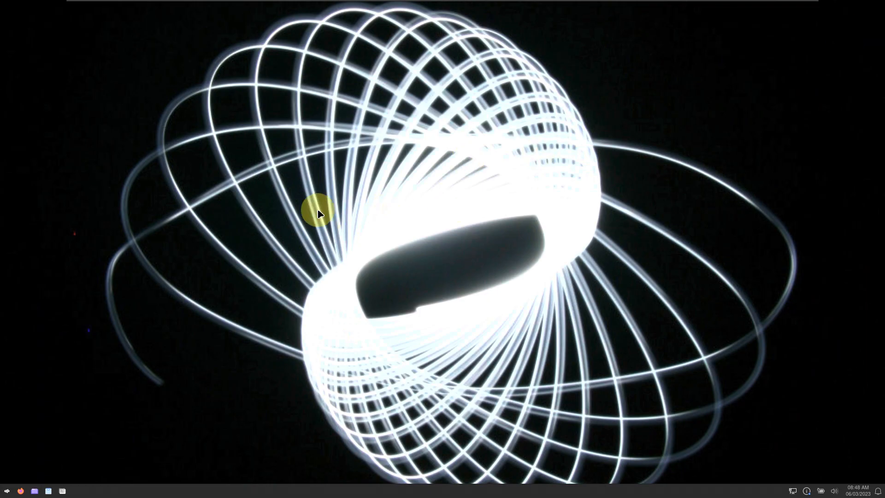
pyautogui.rightClick(288, 175)
pyautogui.click(345, 298)
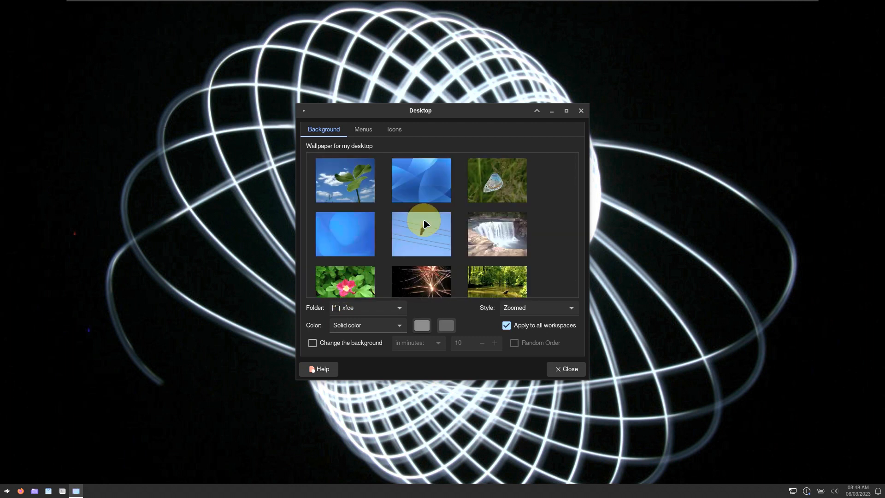
pyautogui.click(445, 178)
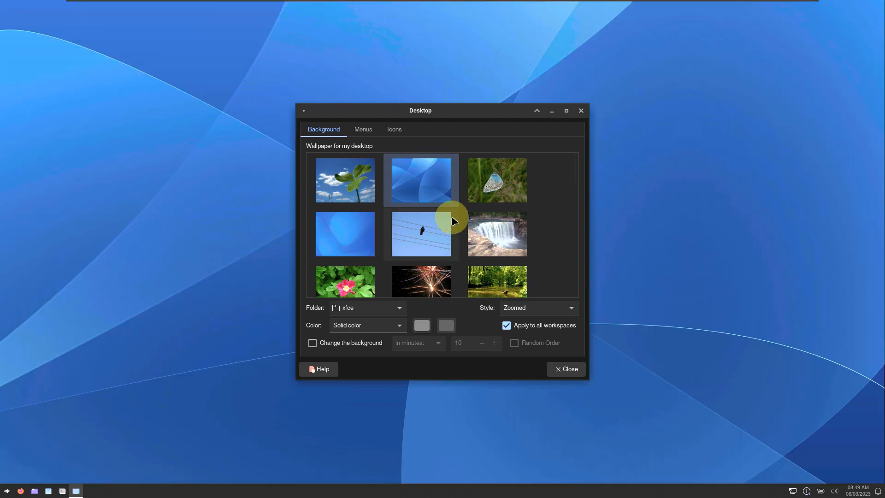
pyautogui.scroll(-5, 453, 220)
pyautogui.scroll(-3, 454, 220)
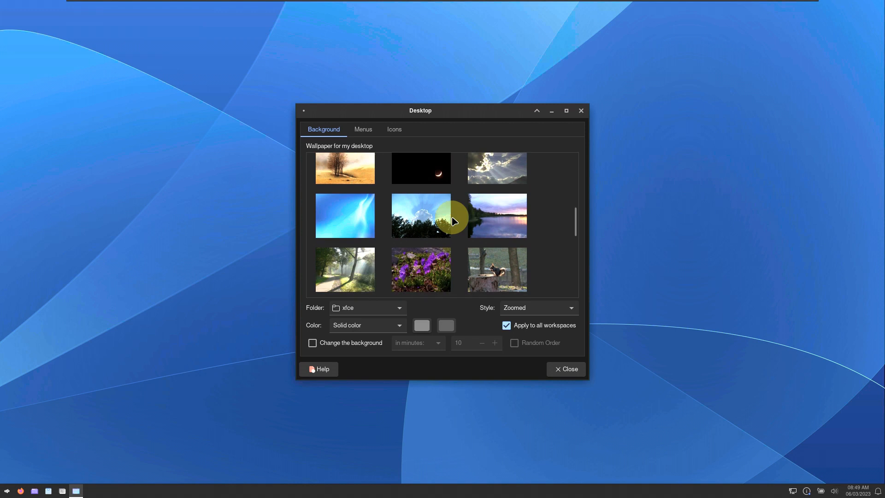
pyautogui.scroll(-3, 454, 221)
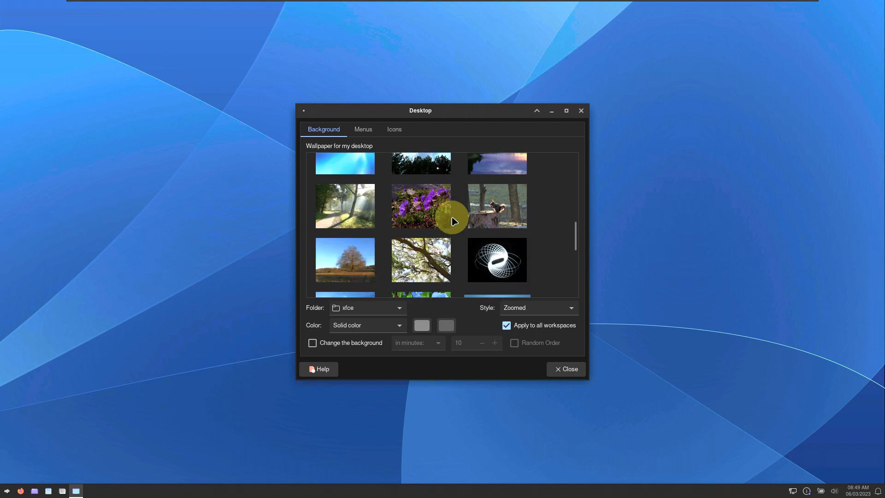
pyautogui.scroll(-10, 454, 220)
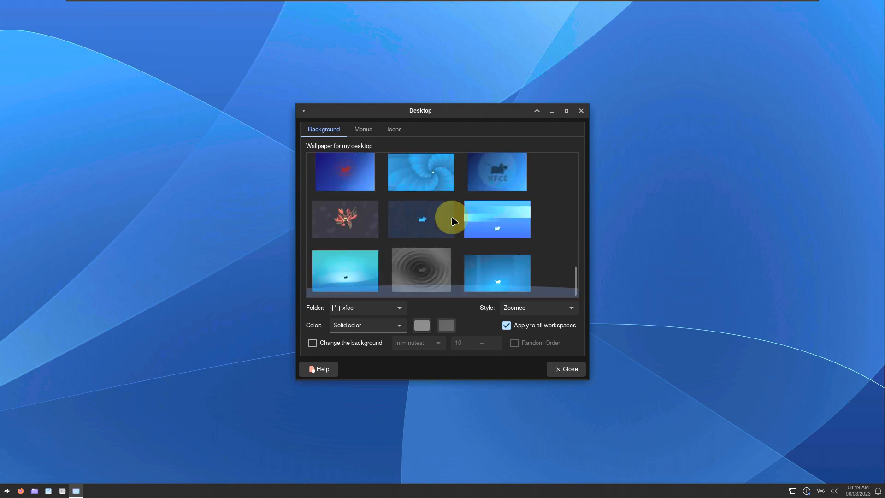
# - Look over the Menus and Icons tabs, then close Desktop Settings
pyautogui.click(377, 132)
pyautogui.click(395, 130)
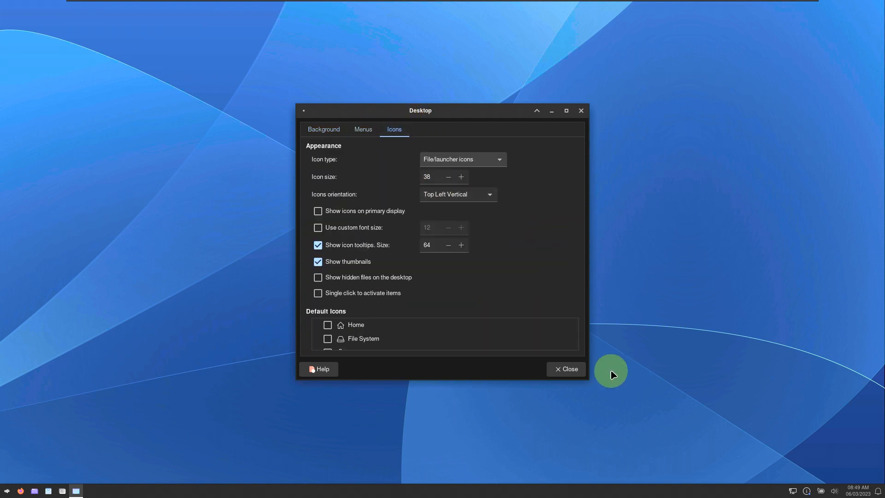
pyautogui.click(569, 368)
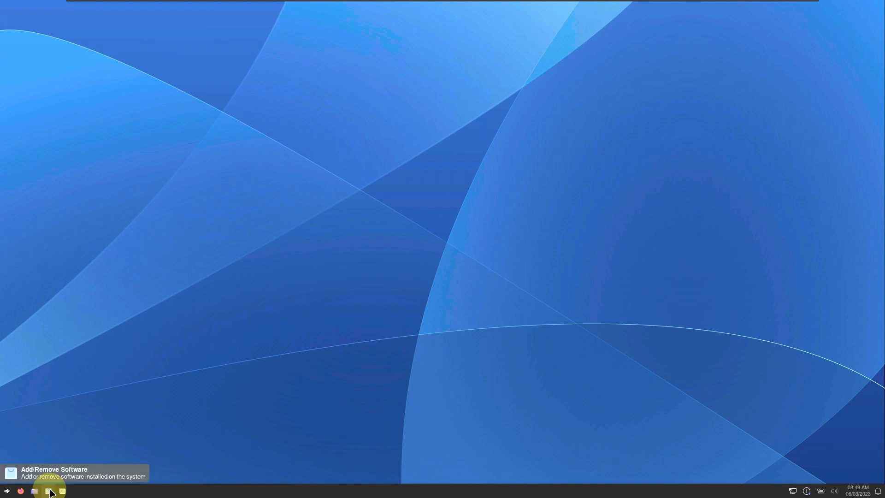
pyautogui.click(36, 492)
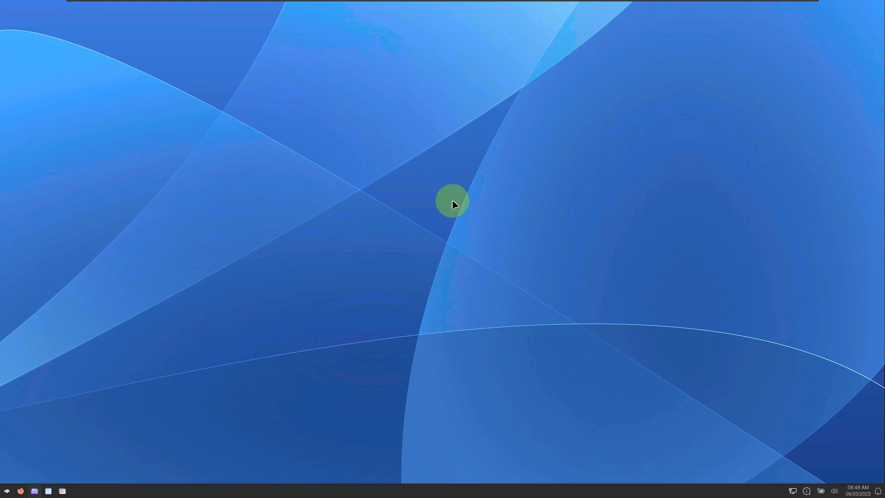
pyautogui.click(417, 144)
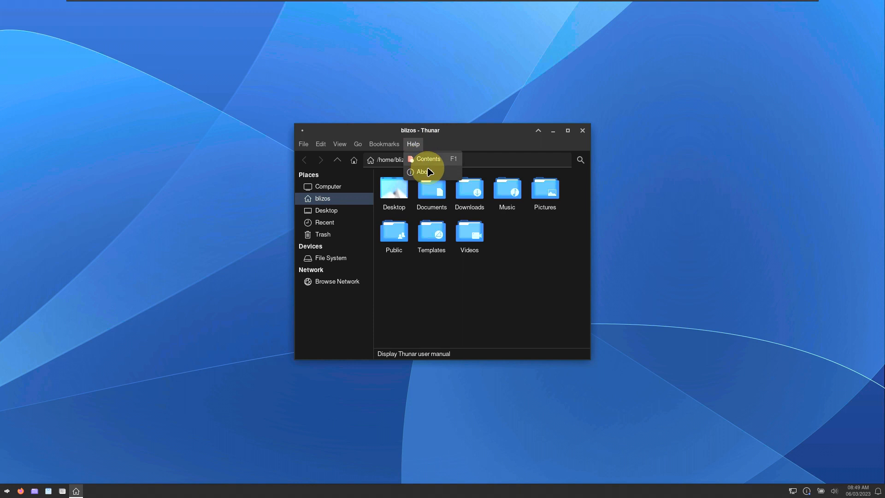
pyautogui.click(427, 172)
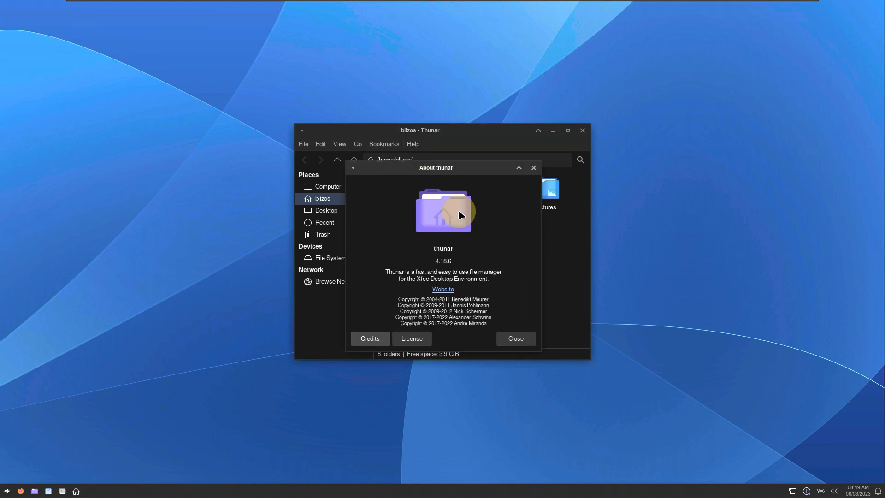
pyautogui.click(511, 339)
pyautogui.click(582, 130)
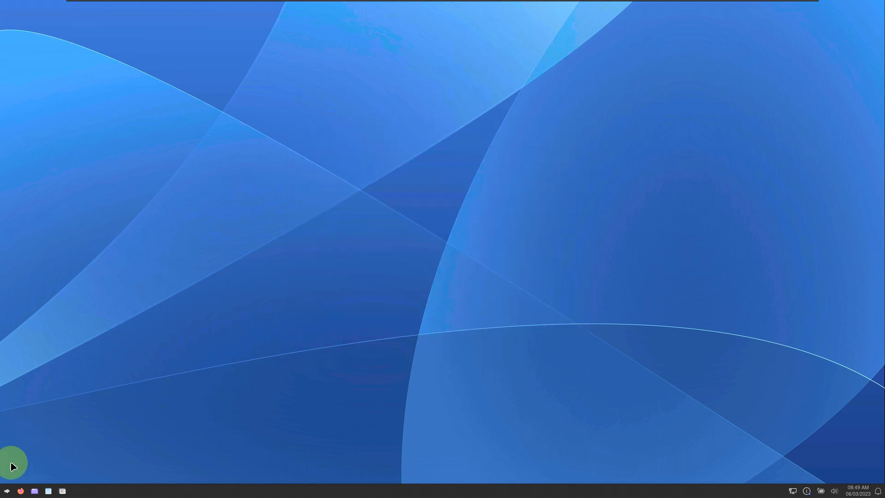
# - Scroll through All Applications in the Whisker Menu, then search 'inst' and launch Install blizOS
pyautogui.click(8, 492)
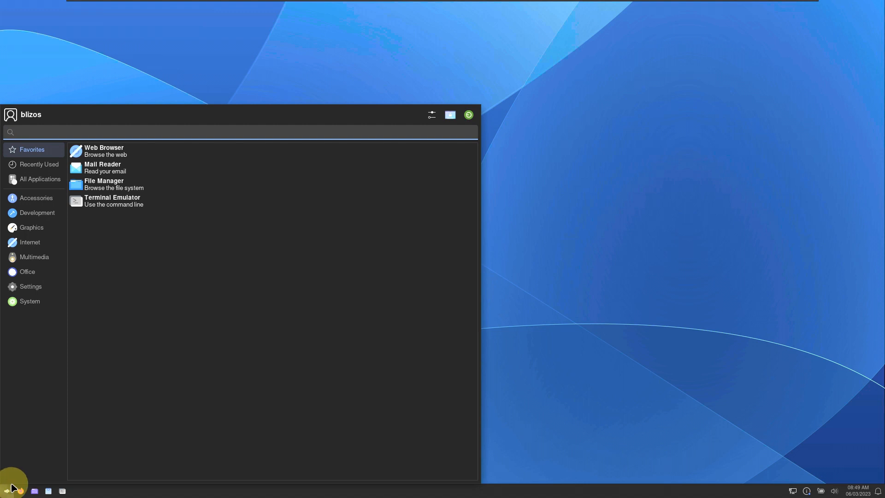
pyautogui.click(37, 178)
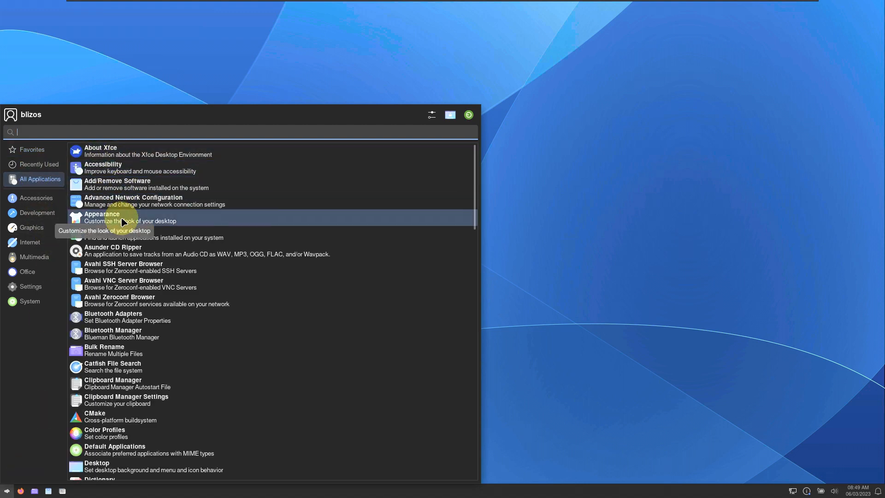
pyautogui.scroll(-1, 125, 234)
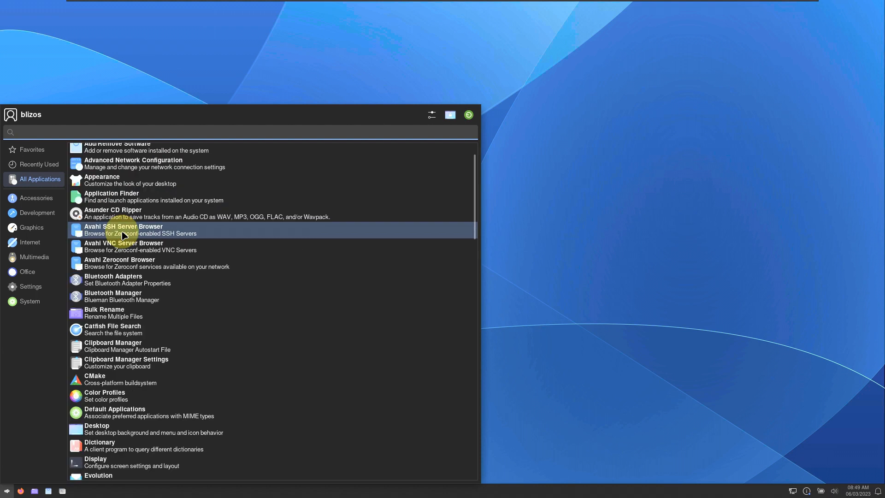
pyautogui.scroll(-3, 124, 235)
pyautogui.scroll(-2, 125, 234)
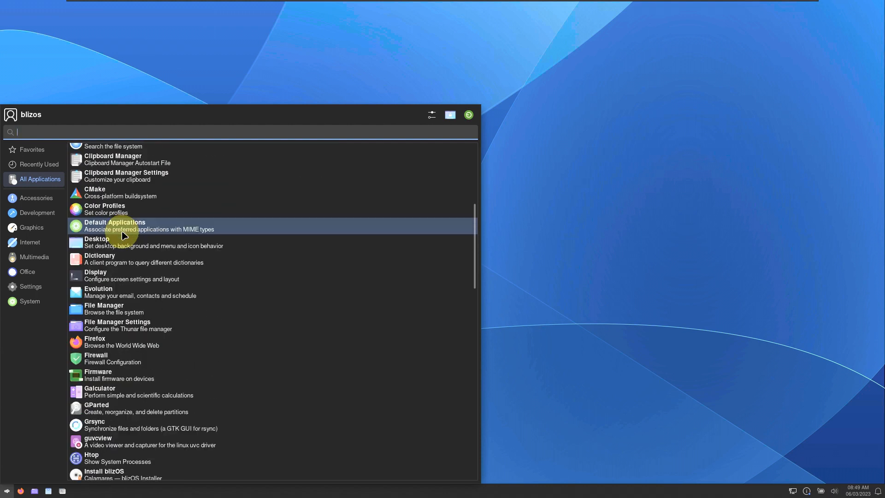
pyautogui.scroll(-2, 125, 235)
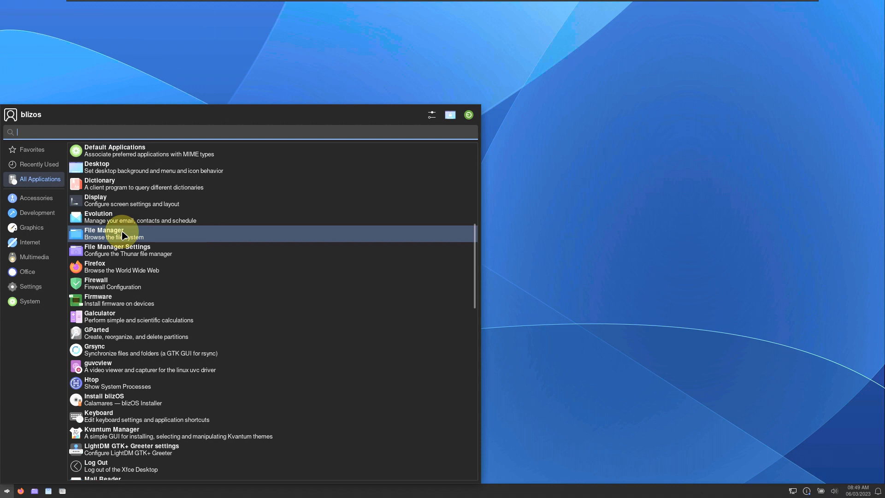
pyautogui.scroll(-1, 124, 235)
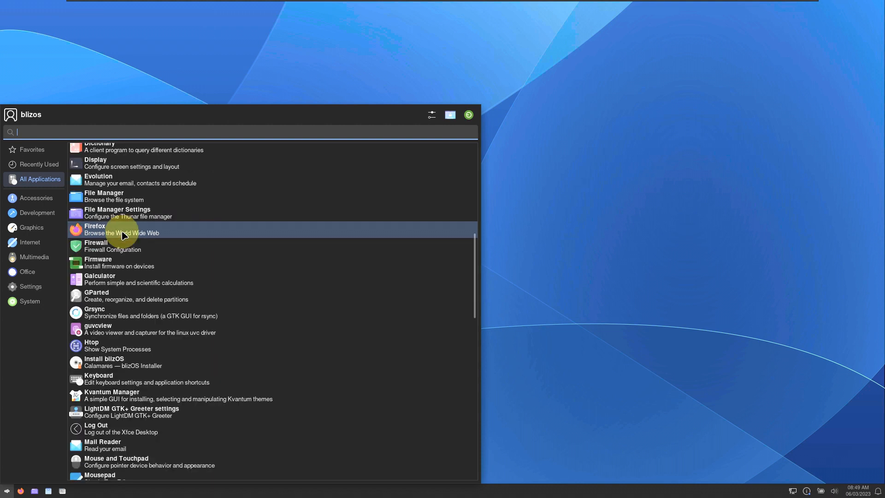
pyautogui.scroll(-3, 124, 235)
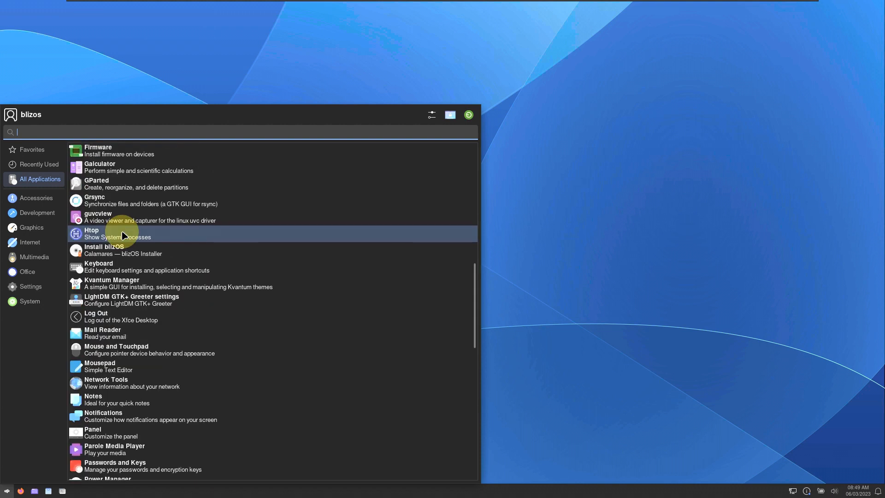
pyautogui.scroll(-2, 125, 235)
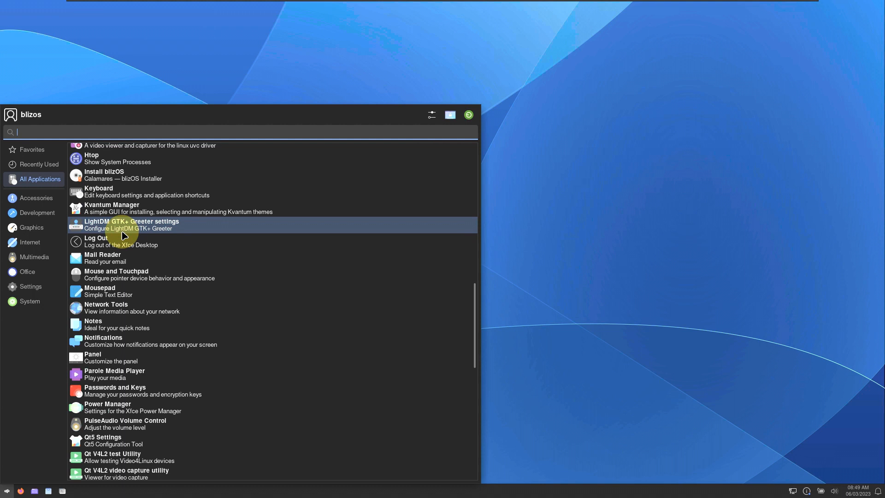
pyautogui.scroll(-2, 124, 235)
pyautogui.scroll(-4, 124, 235)
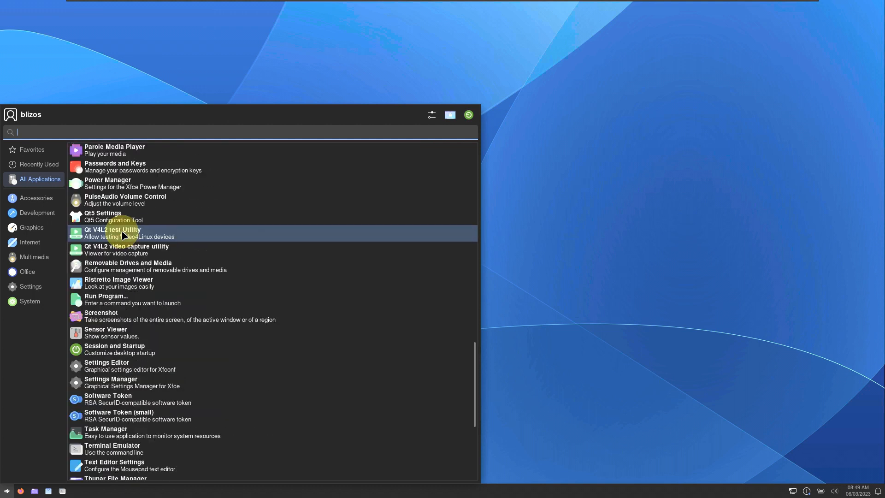
pyautogui.scroll(-2, 124, 235)
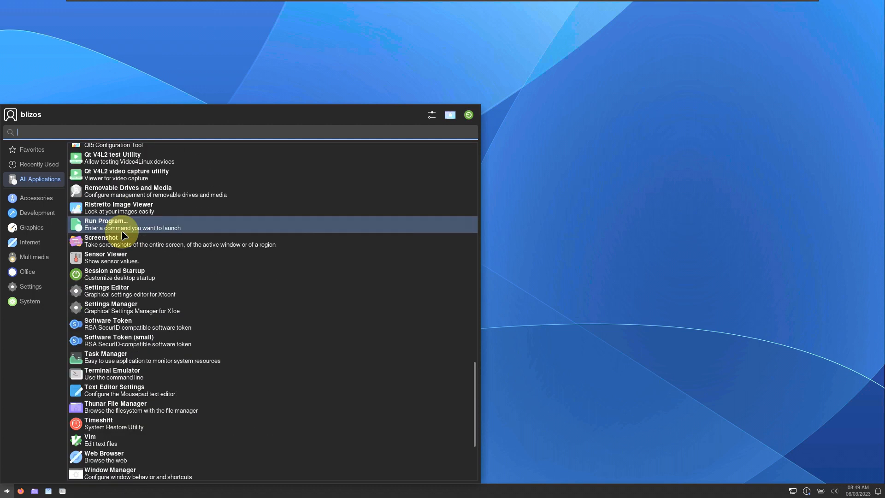
pyautogui.scroll(-2, 124, 235)
pyautogui.scroll(-1, 124, 235)
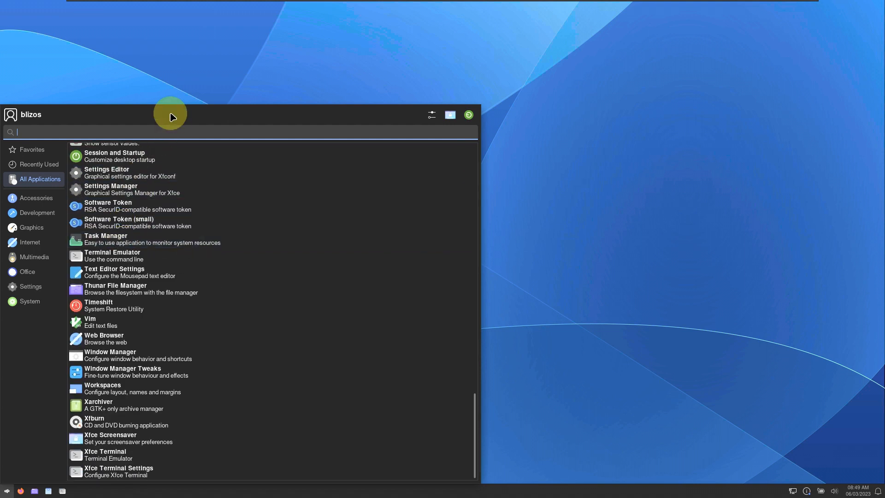
pyautogui.write('inst')
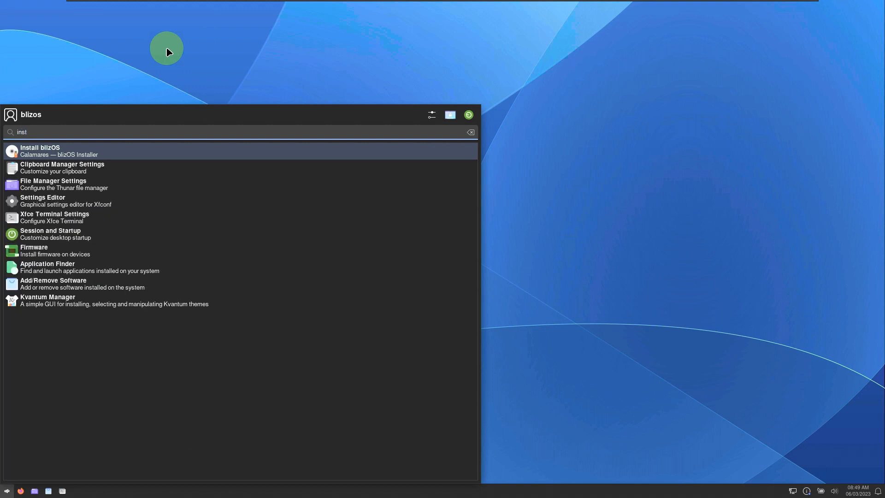
pyautogui.click(119, 151)
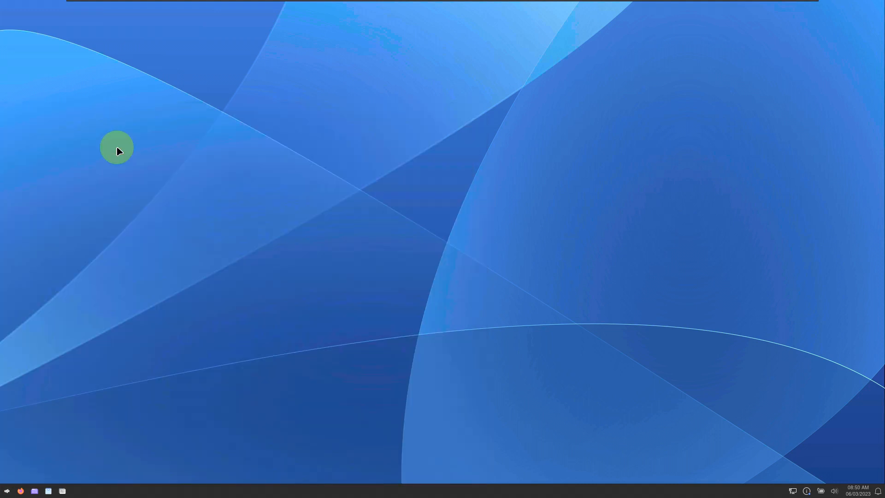
# - Enter the root password in KDE su and confirm to start the installer
pyautogui.click(396, 236)
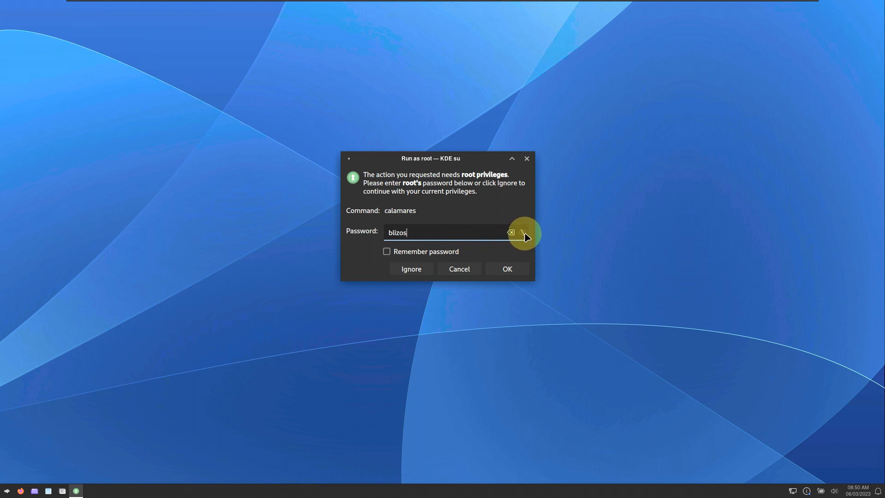
pyautogui.click(502, 271)
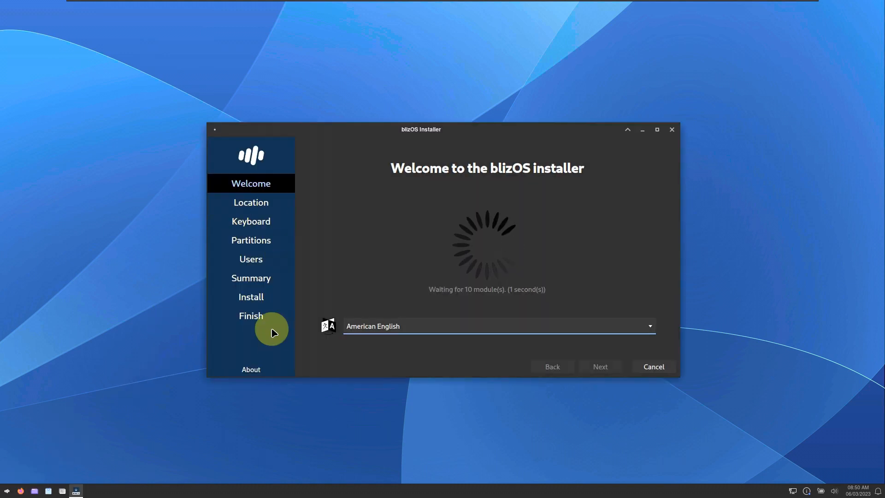
# - View the installer's About info and keep American English as the installer language
pyautogui.click(246, 369)
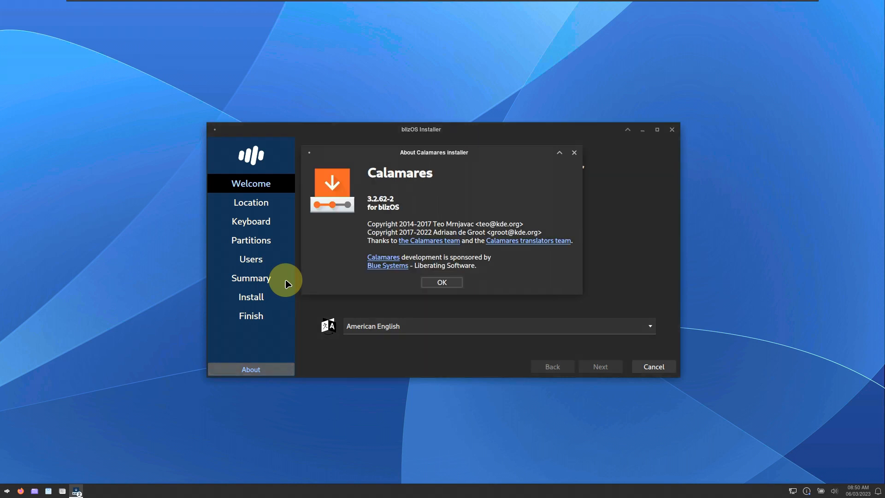
pyautogui.click(424, 286)
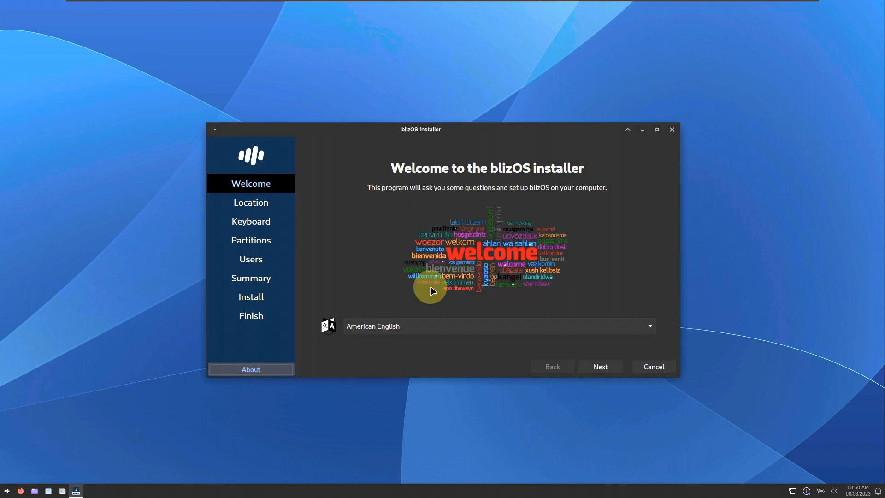
pyautogui.click(427, 327)
pyautogui.scroll(3, 470, 115)
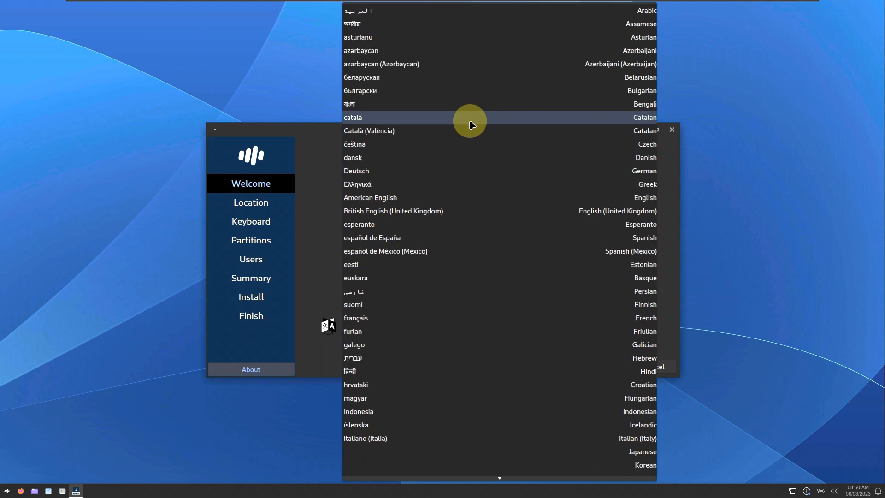
pyautogui.click(310, 208)
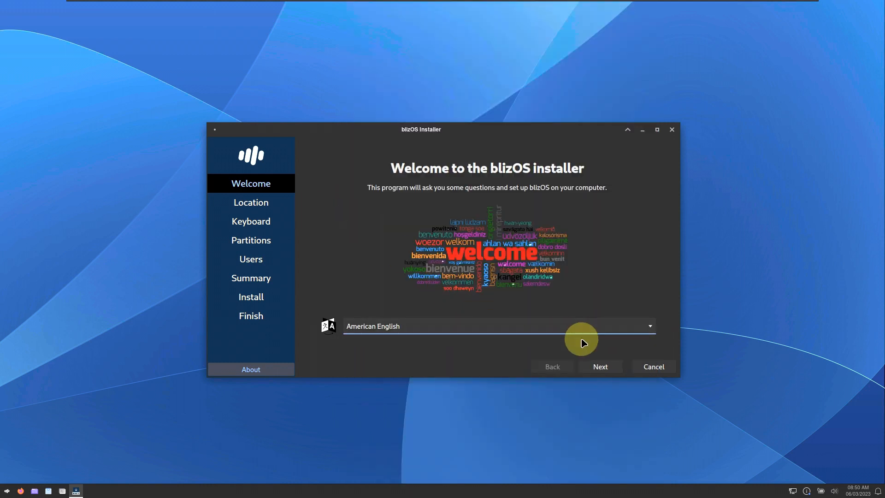
# - Set the time zone to America/Los Angeles on the location map
pyautogui.click(601, 367)
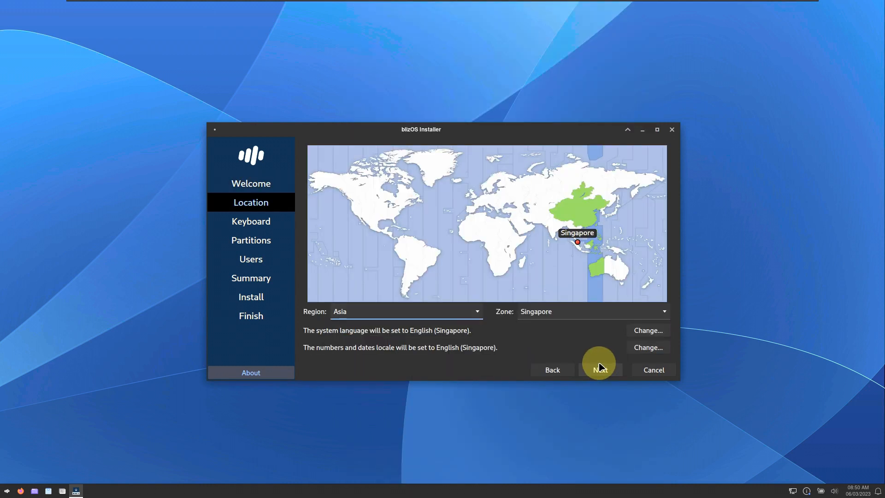
pyautogui.click(354, 208)
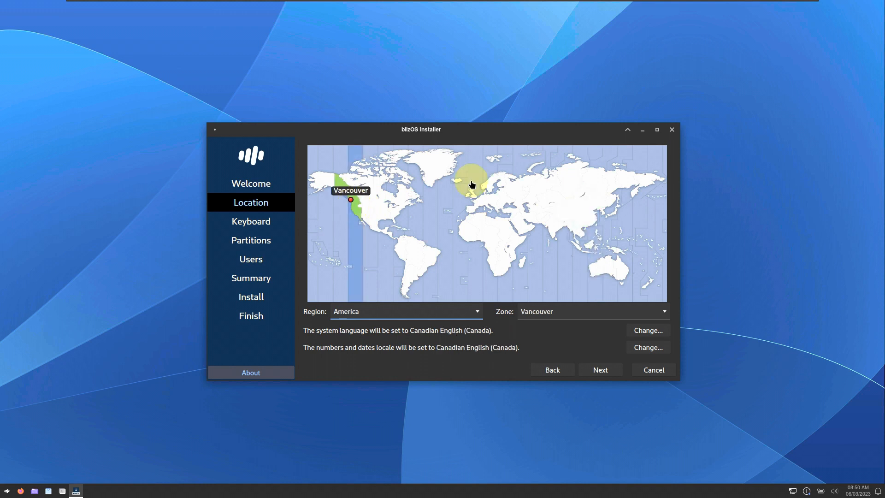
pyautogui.click(359, 211)
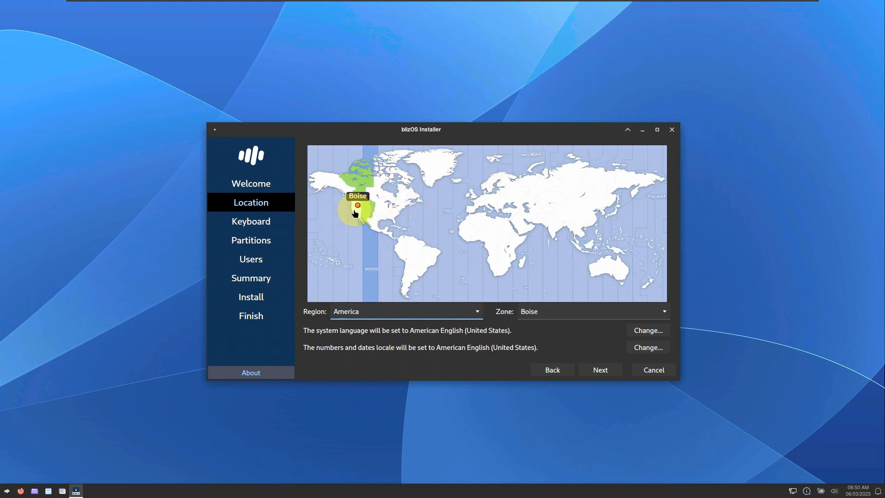
pyautogui.click(355, 212)
# - Maximize the installer and check both locale settings, leaving American English (United States) unchanged
pyautogui.click(657, 129)
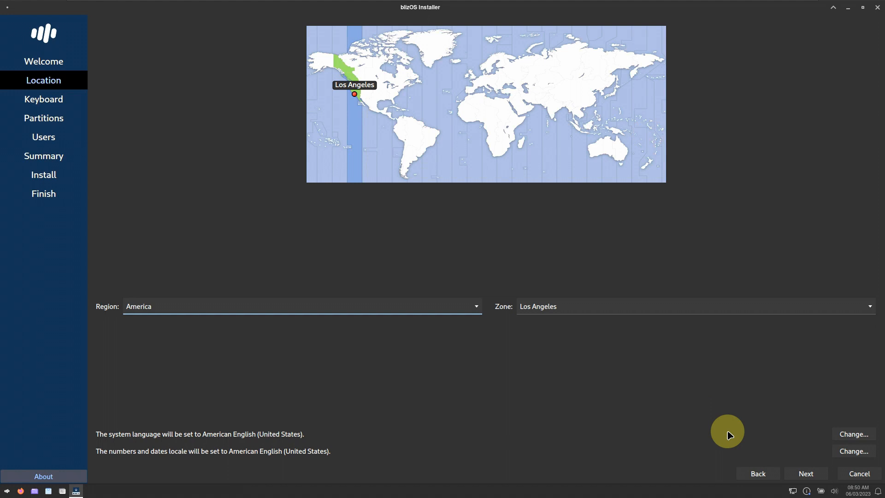
pyautogui.click(846, 433)
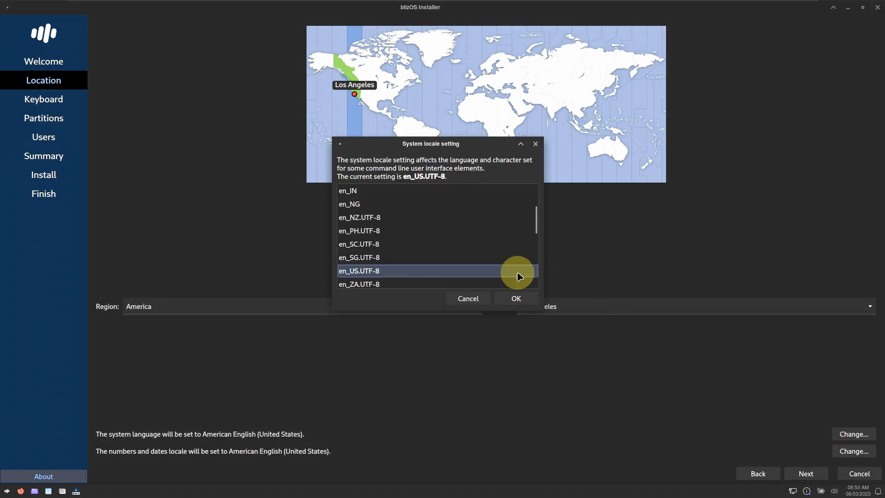
pyautogui.click(468, 298)
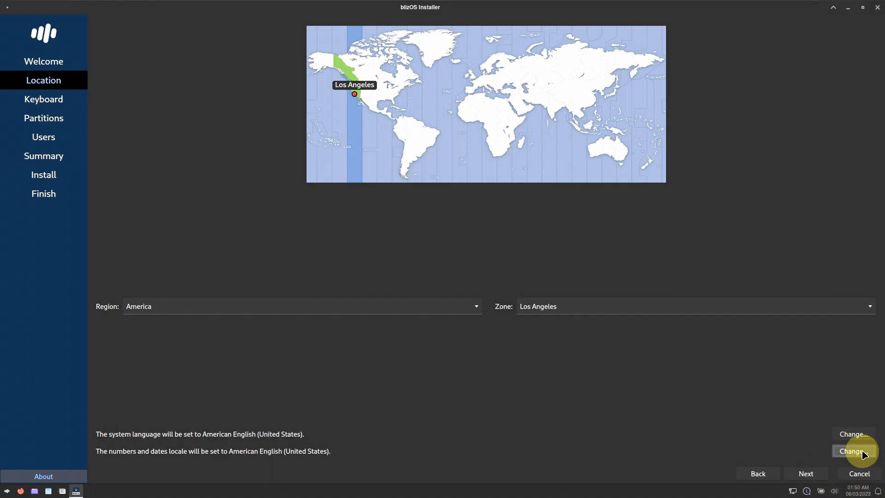
pyautogui.click(862, 452)
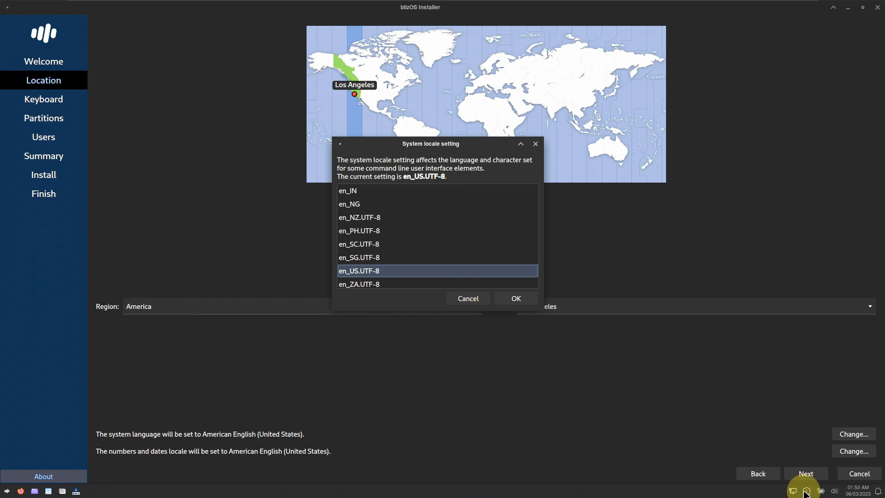
pyautogui.click(472, 299)
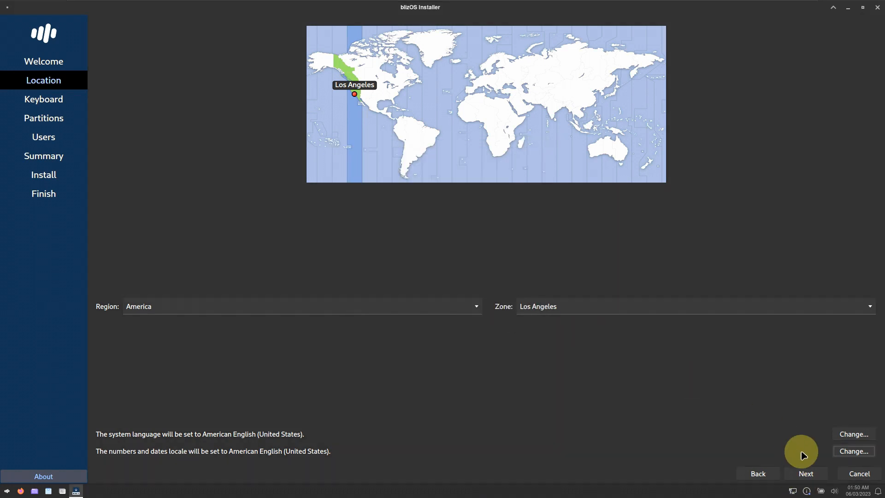
# - Keep the Generic 105-key PC keyboard model with English (US) layout and continue
pyautogui.click(805, 473)
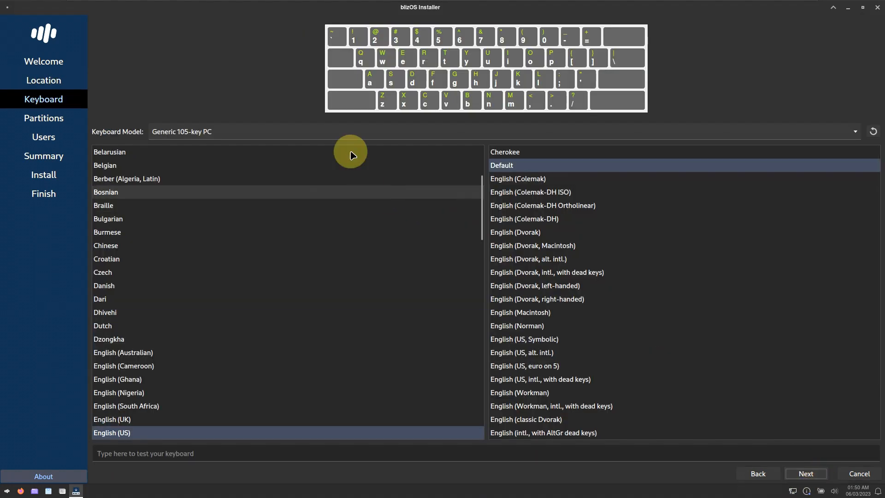
pyautogui.click(347, 135)
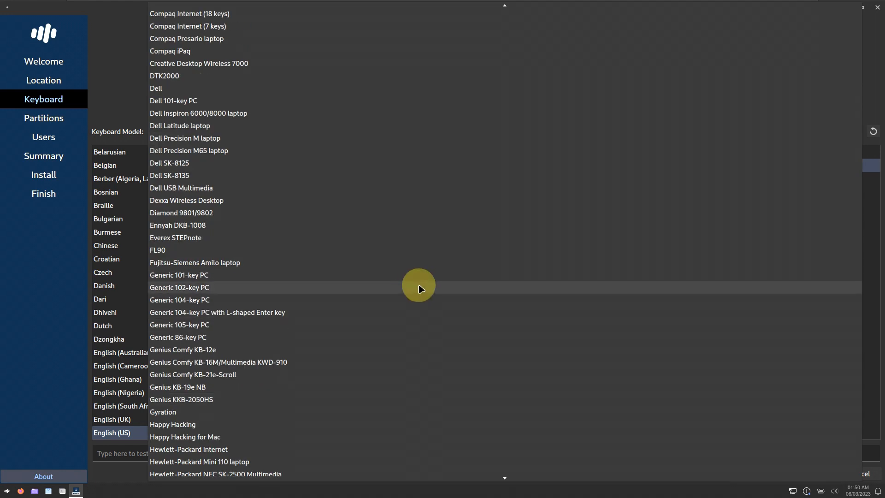
pyautogui.click(108, 27)
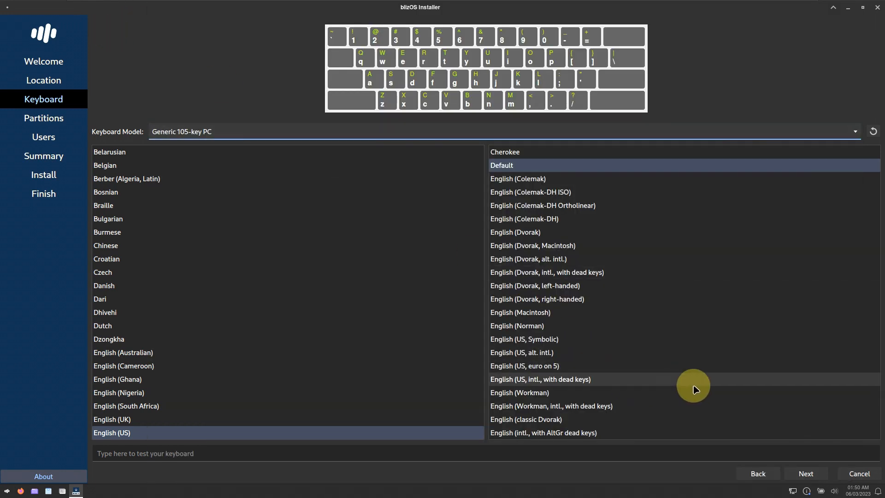
pyautogui.click(807, 474)
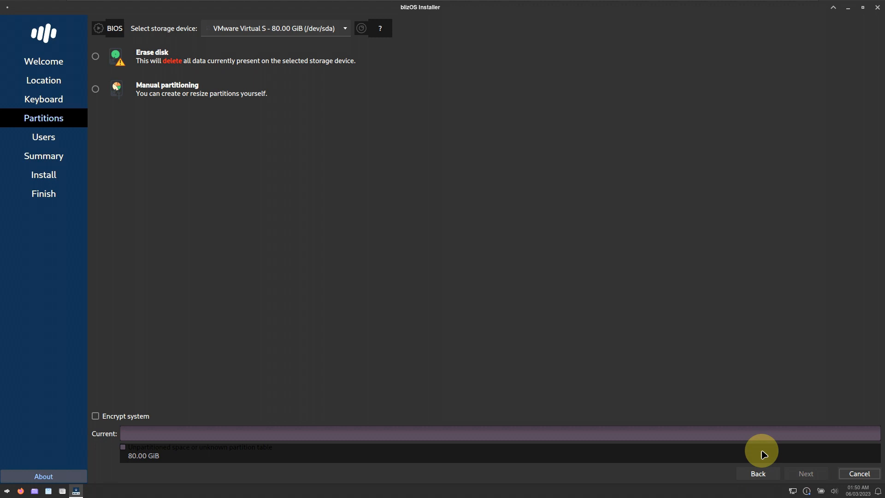
# - Choose Erase disk with Swap to file and btrfs for the 80 GiB disk
pyautogui.click(96, 61)
pyautogui.click(217, 89)
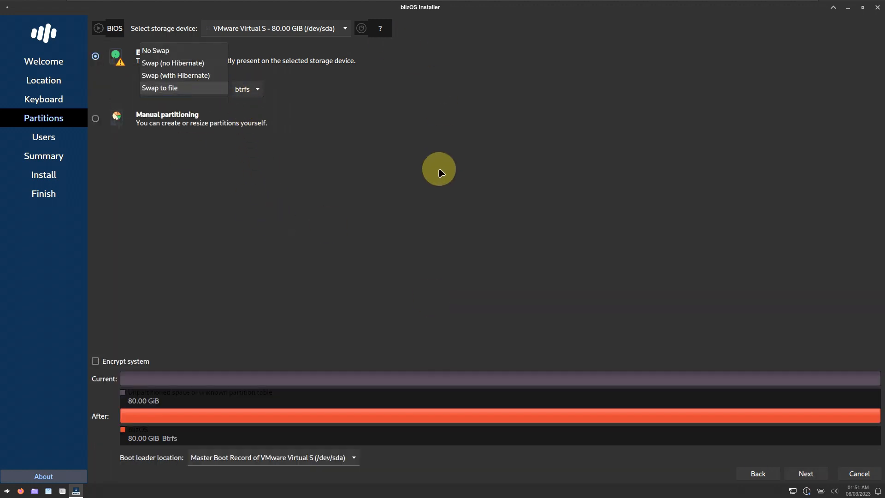
pyautogui.click(444, 163)
pyautogui.click(255, 87)
pyautogui.click(533, 237)
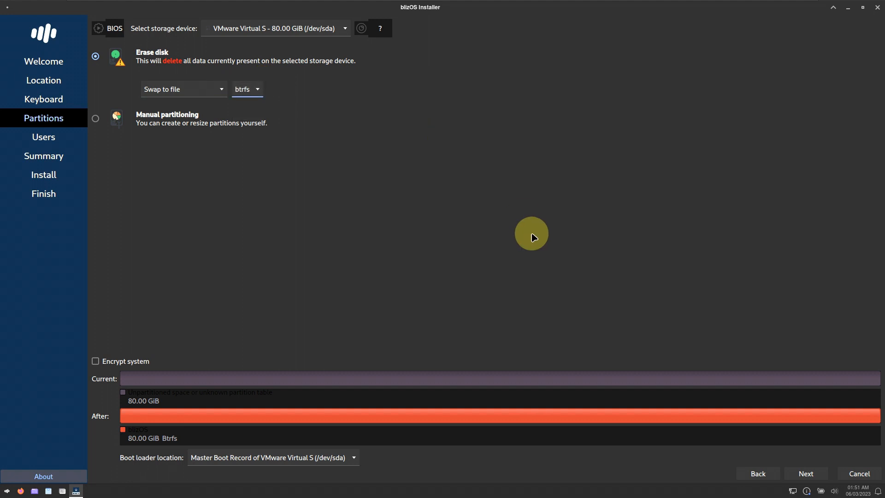
pyautogui.click(341, 29)
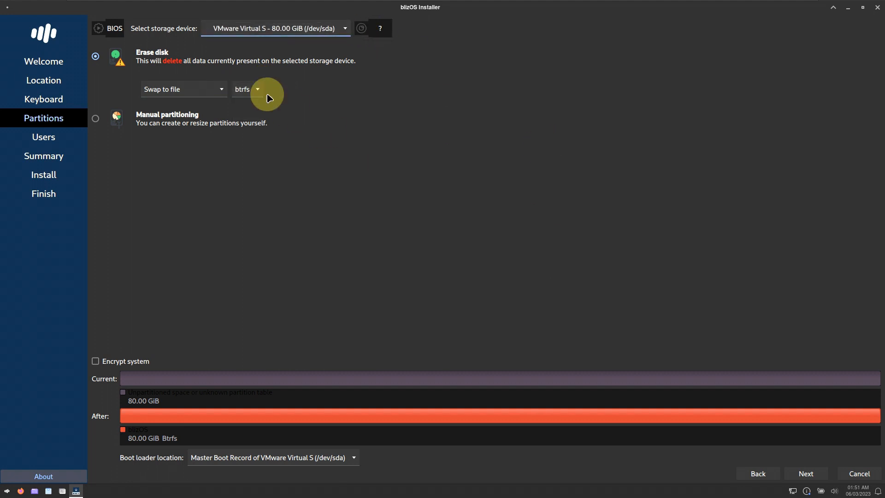
pyautogui.click(104, 116)
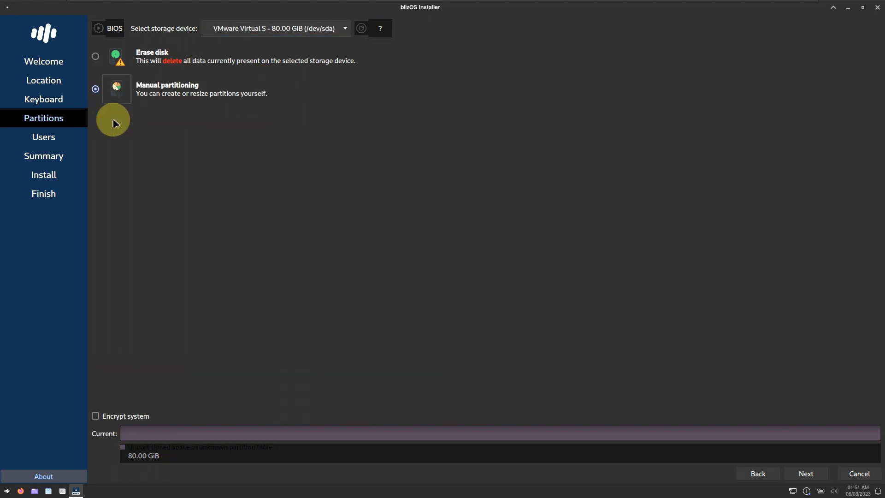
pyautogui.click(97, 56)
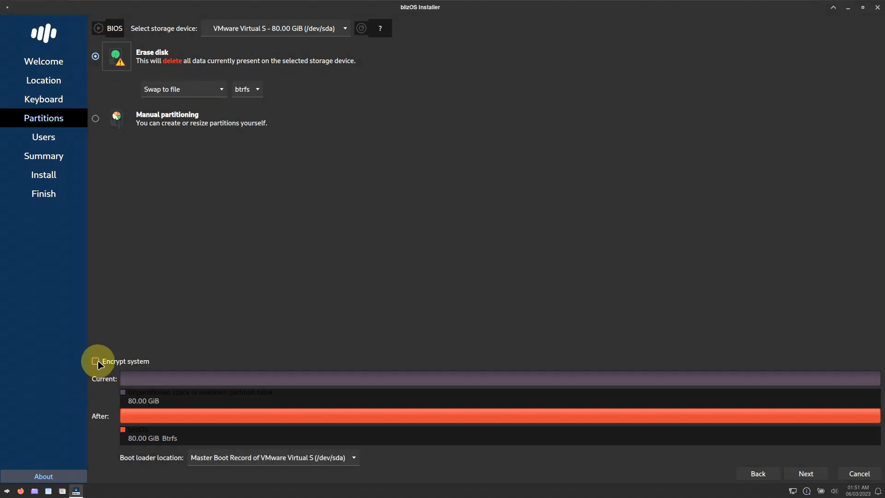
# - Leave system encryption off, keep the boot loader on the MBR, and continue
pyautogui.click(98, 363)
pyautogui.click(96, 361)
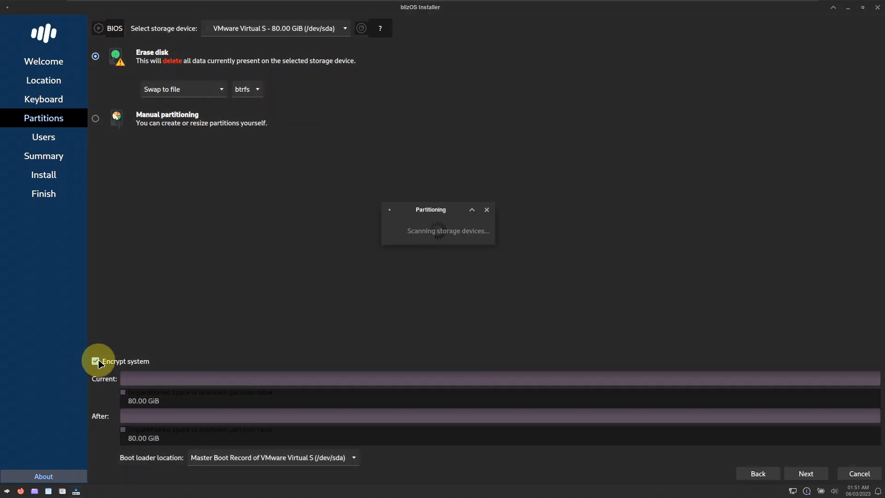
pyautogui.click(306, 459)
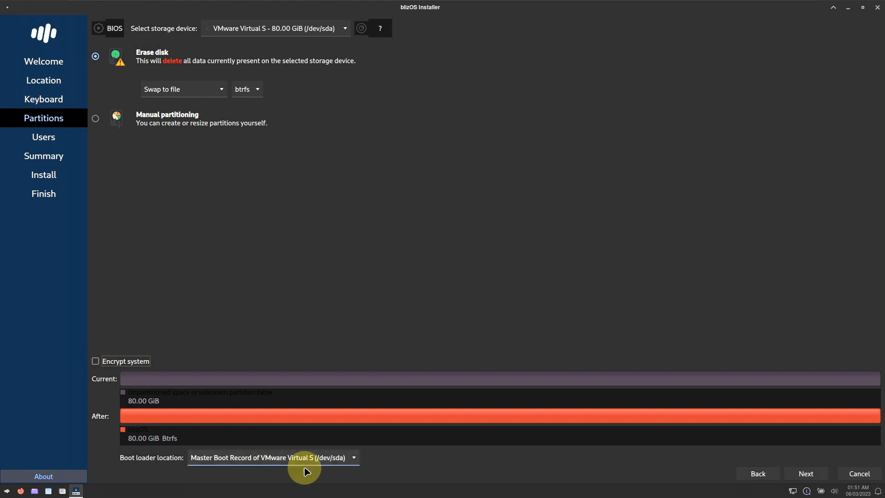
pyautogui.click(338, 288)
pyautogui.click(802, 474)
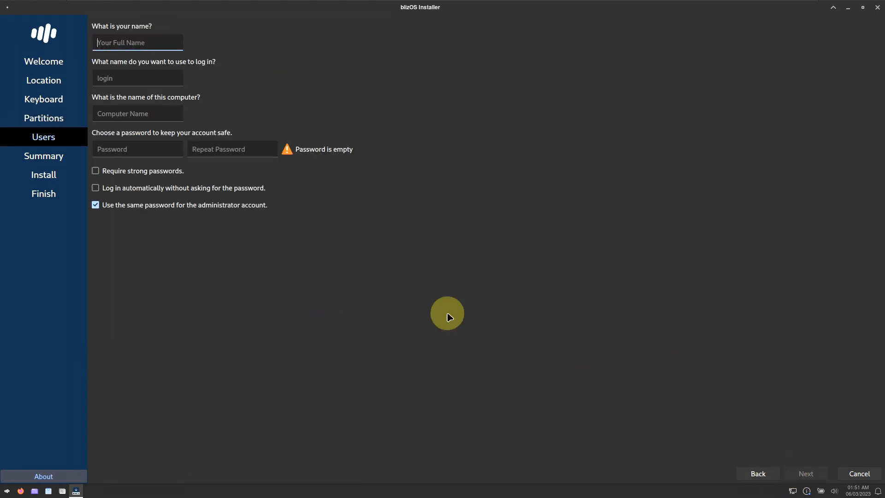
# - Enable automatic login, leave strong passwords off, and enter the user's full name
pyautogui.click(111, 190)
pyautogui.click(114, 175)
pyautogui.click(114, 174)
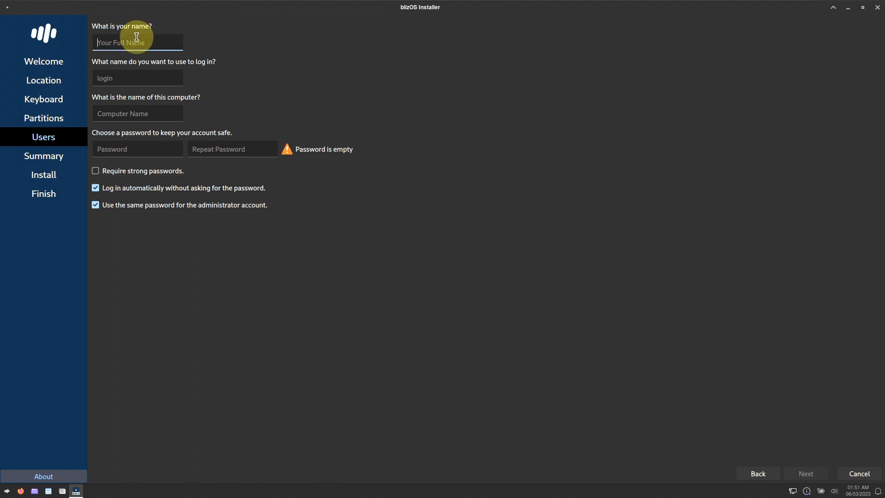
pyautogui.write('runboxing')
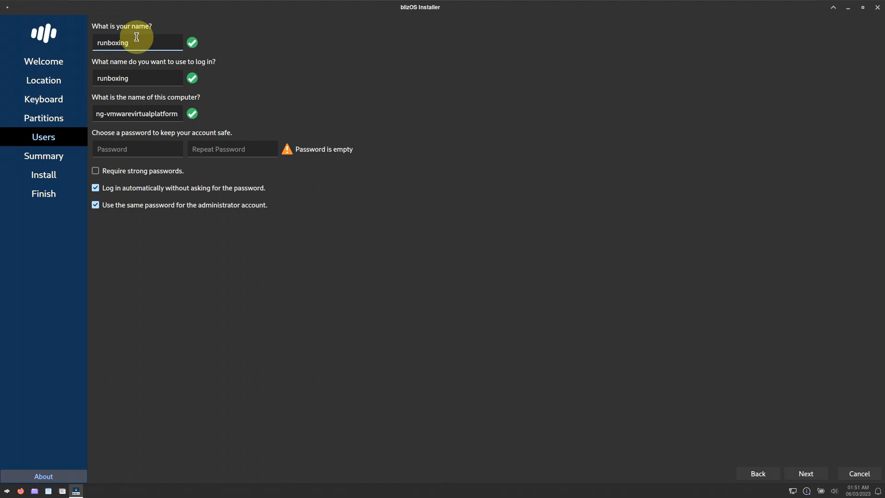
# - Trim the generated computer name, set the account password, and continue to the Summary
pyautogui.moveTo(106, 116); pyautogui.dragTo(216, 118)
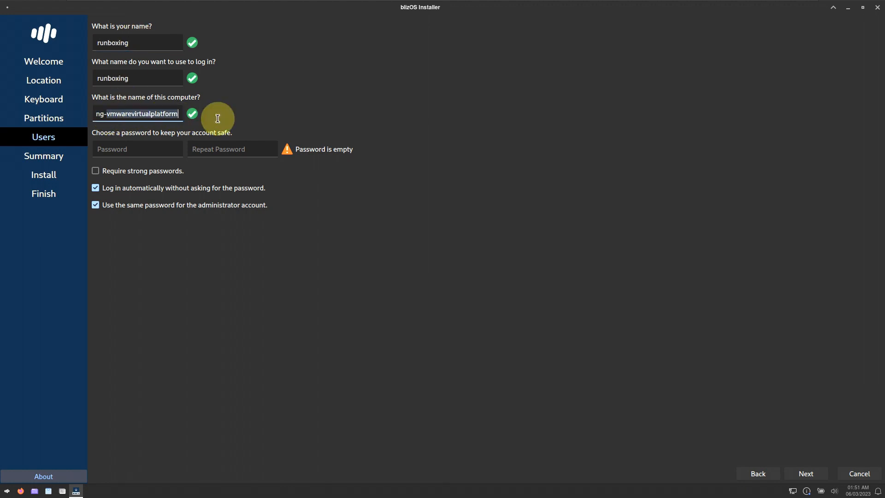
pyautogui.press('BackSpace')
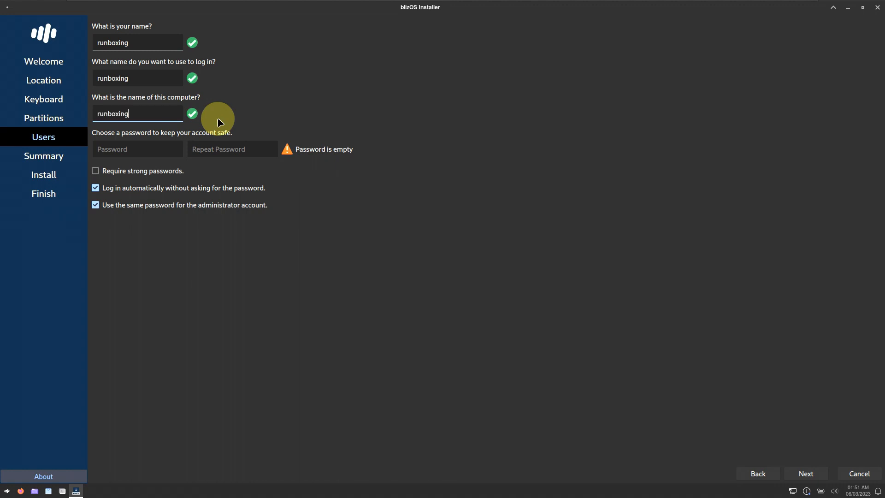
pyautogui.click(127, 144)
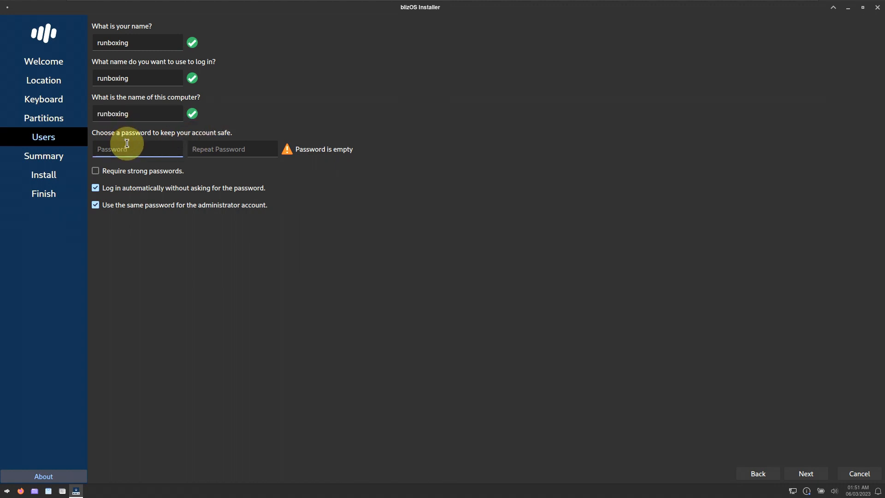
pyautogui.write('ru')
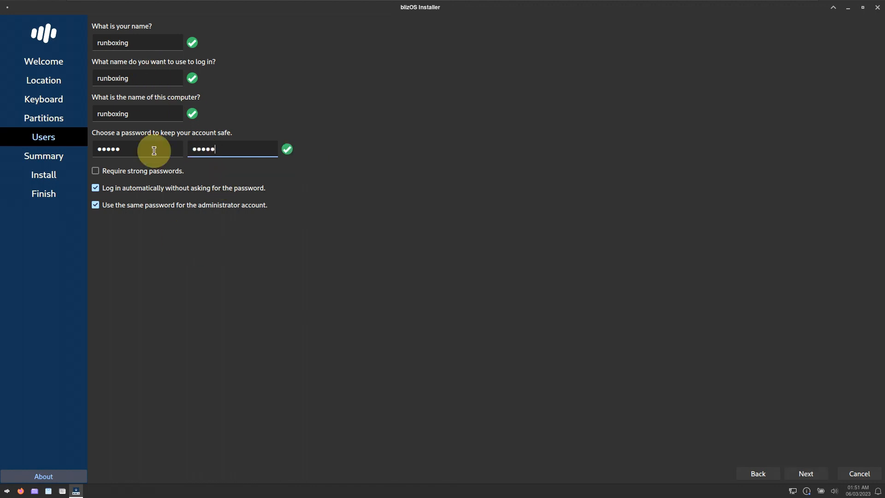
pyautogui.click(814, 478)
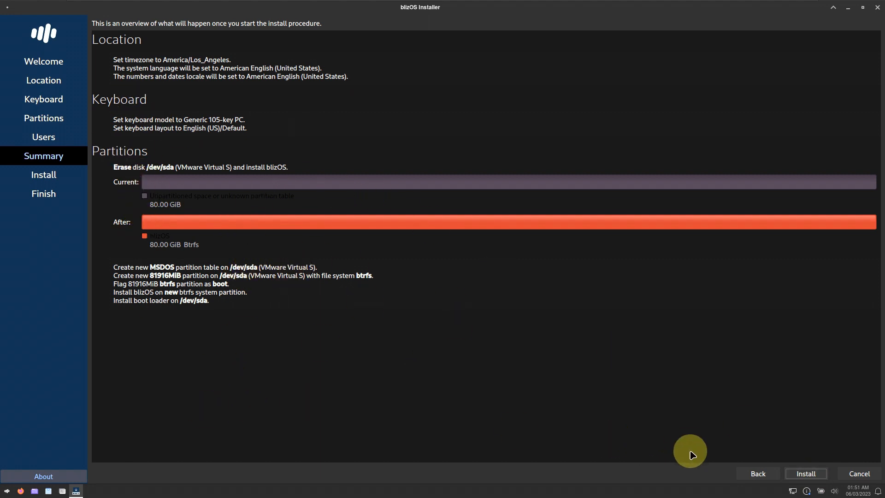
# - Cancel the blizOS installation at the Summary page and confirm quitting the installer
pyautogui.click(877, 12)
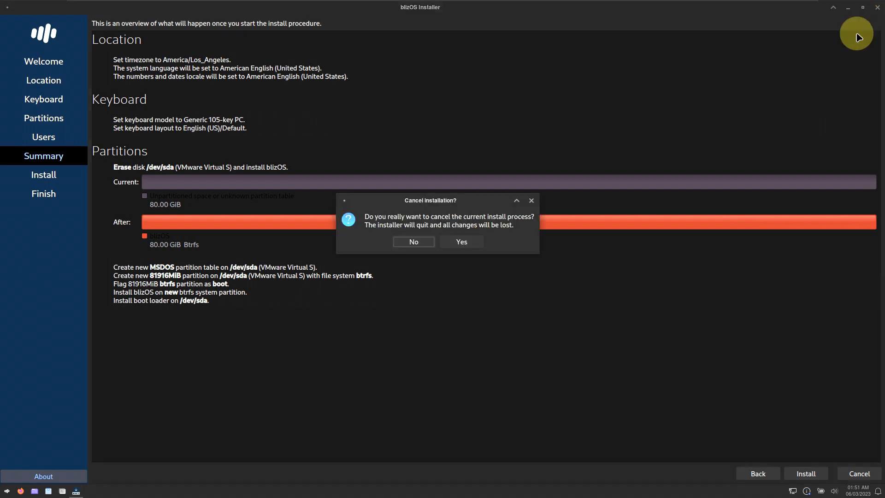
pyautogui.click(468, 240)
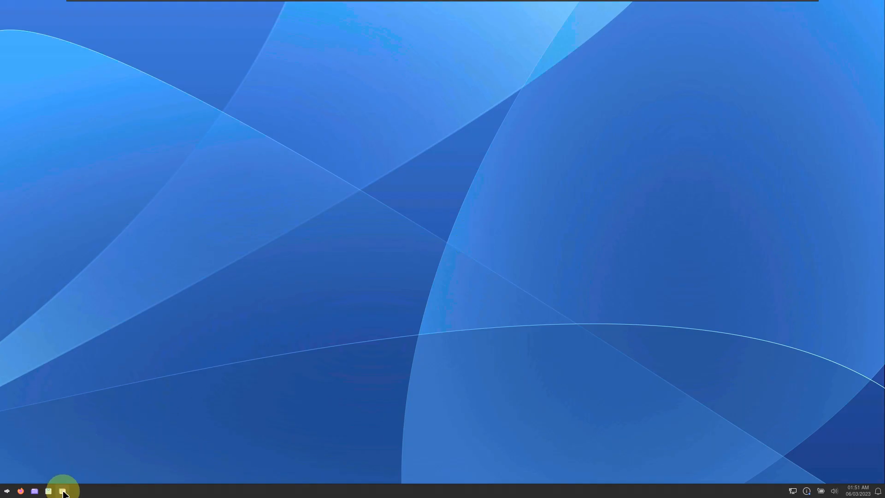
pyautogui.click(9, 492)
pyautogui.click(8, 493)
pyautogui.rightClick(9, 492)
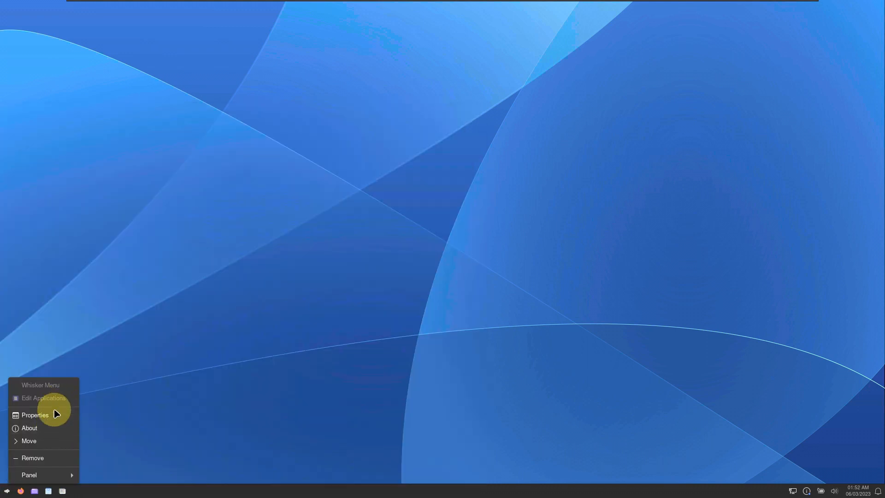
pyautogui.click(54, 414)
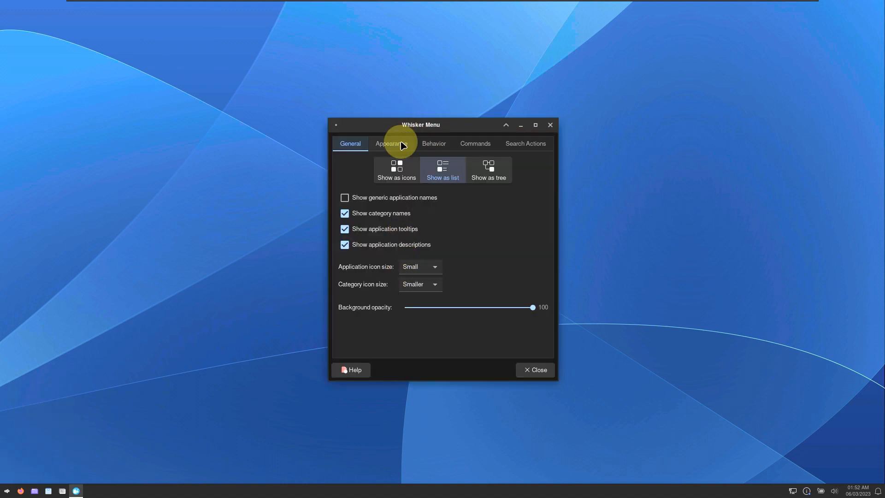
pyautogui.click(403, 145)
pyautogui.click(446, 144)
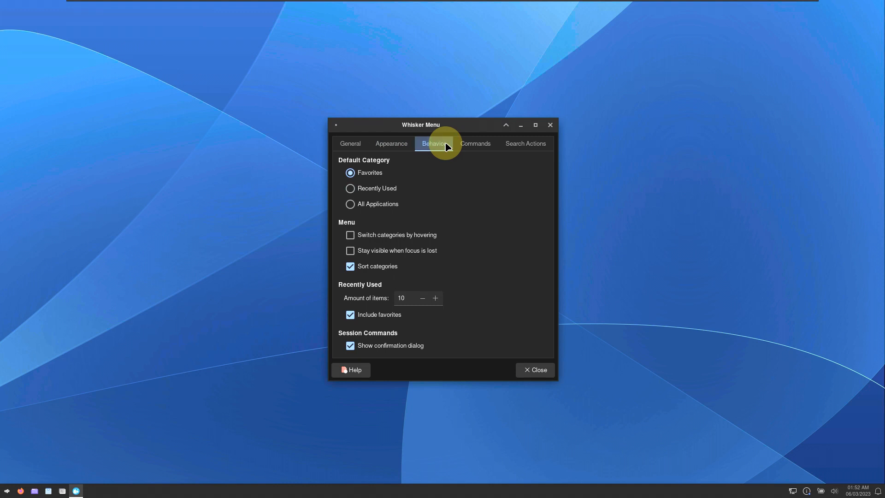
pyautogui.click(405, 145)
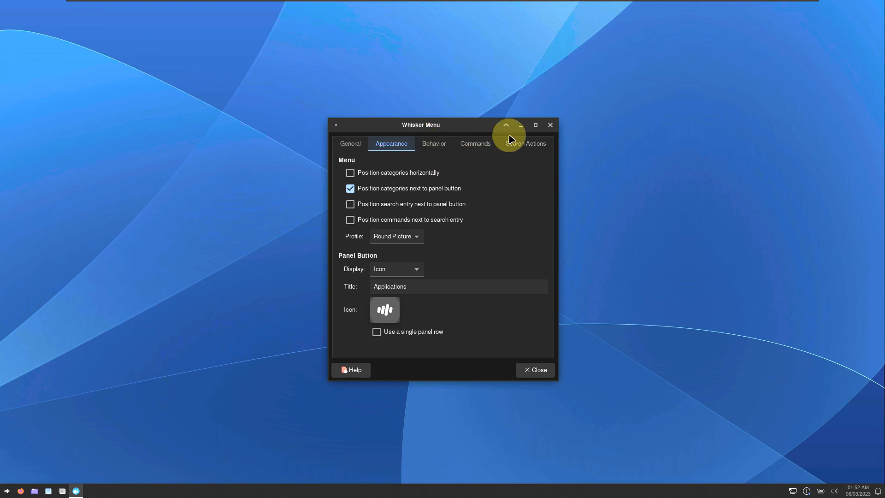
pyautogui.moveTo(477, 125); pyautogui.dragTo(439, 125)
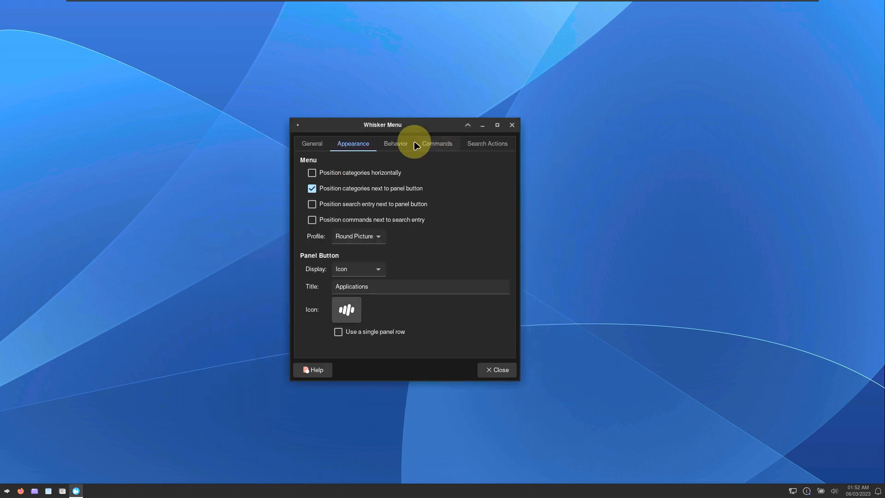
pyautogui.click(402, 143)
pyautogui.click(437, 144)
pyautogui.click(487, 144)
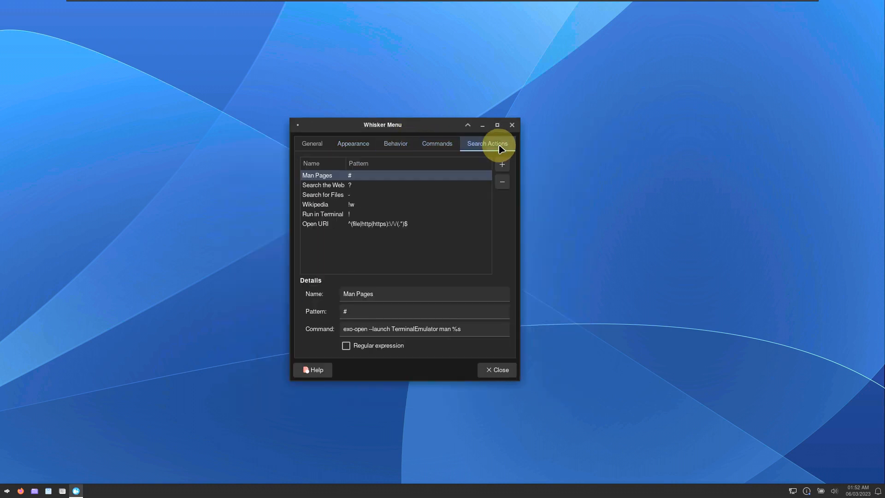
pyautogui.click(512, 125)
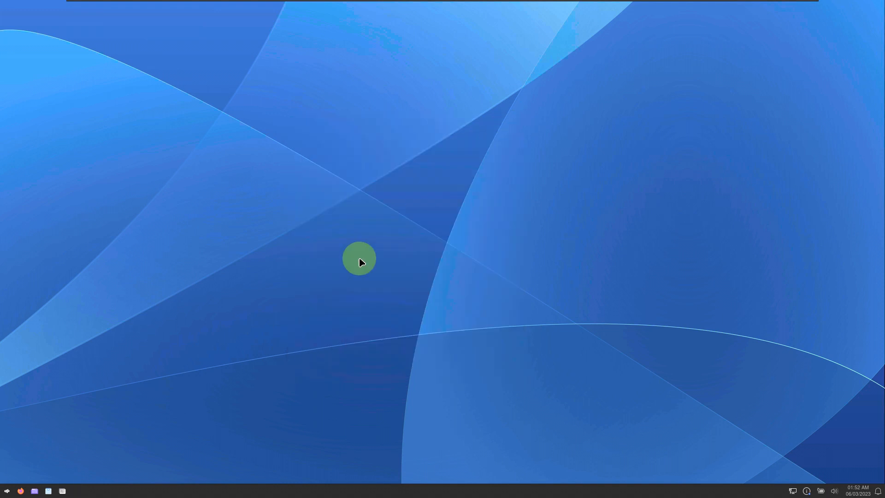
# - Launch Task Manager from the Whisker Menu's System category after browsing All Applications
pyautogui.click(6, 492)
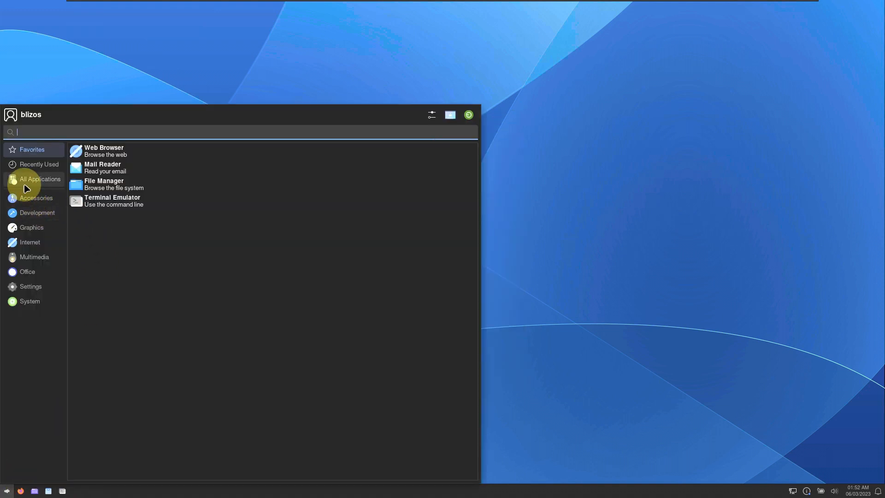
pyautogui.click(24, 183)
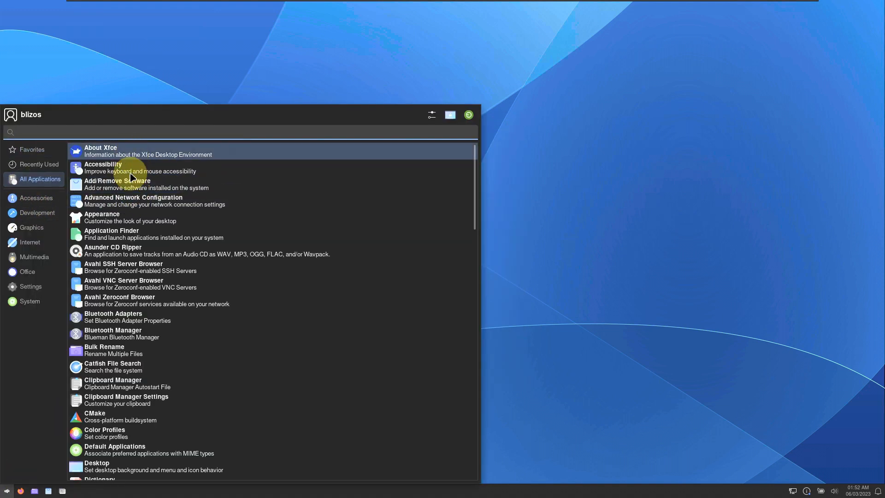
pyautogui.scroll(-3, 135, 225)
pyautogui.scroll(-12, 135, 225)
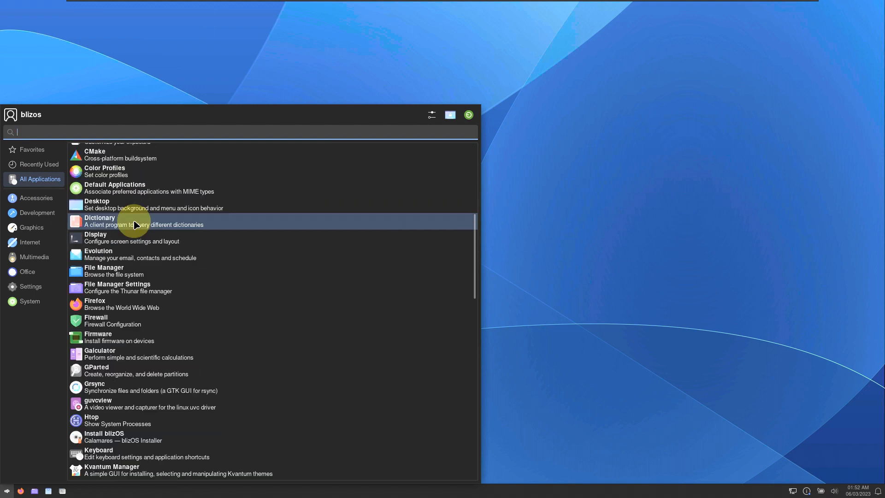
pyautogui.scroll(-14, 136, 224)
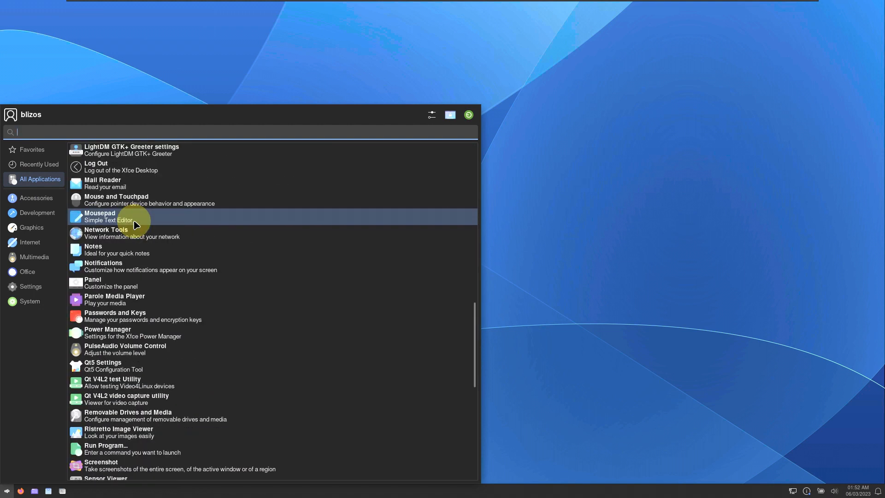
pyautogui.scroll(-4, 136, 224)
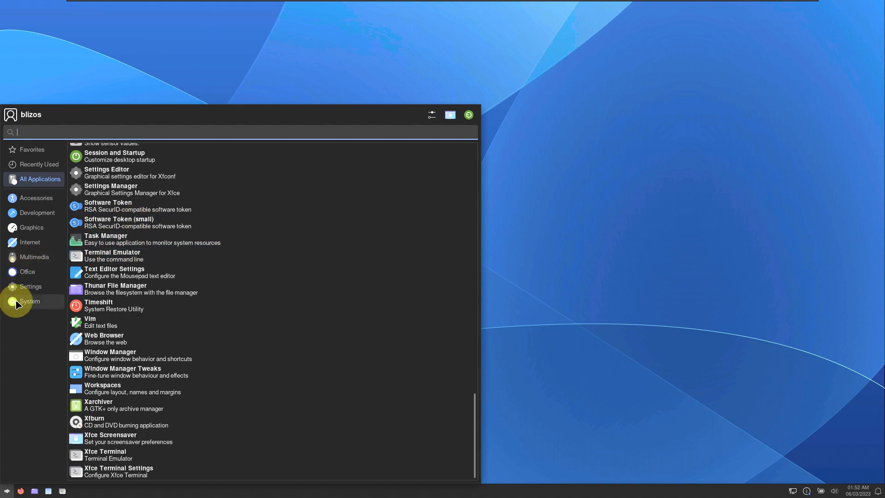
pyautogui.click(16, 303)
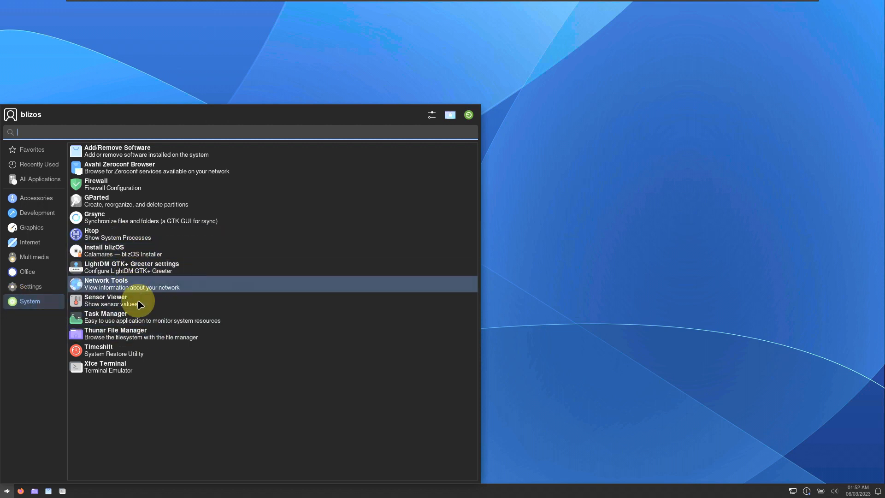
pyautogui.click(142, 317)
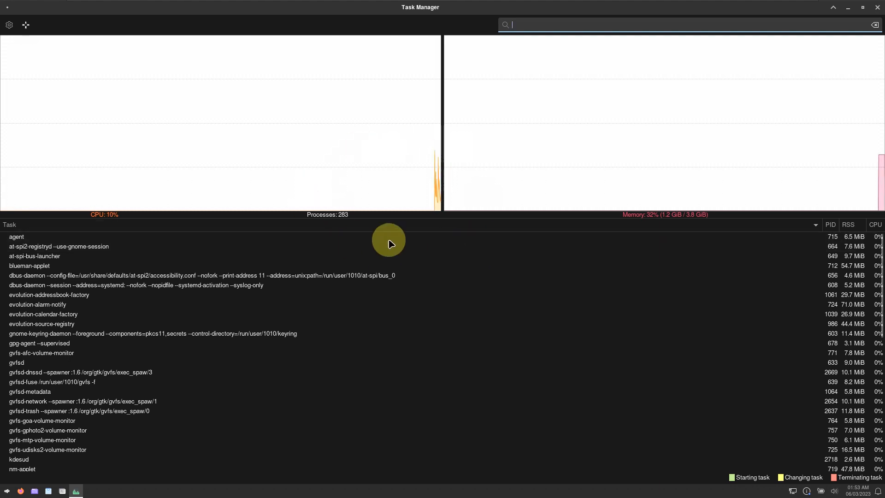
# - Inspect the CPU and memory graphs and the 281-process list, then close Task Manager
pyautogui.moveTo(335, 176)
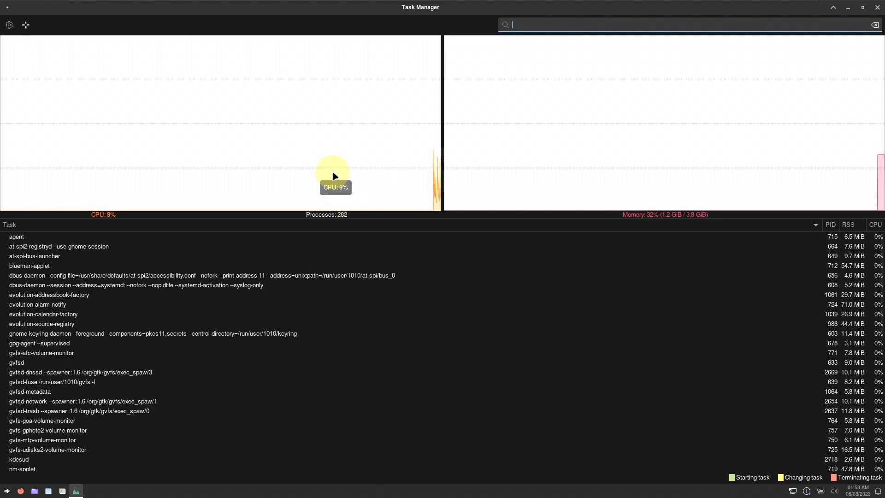
pyautogui.moveTo(497, 176)
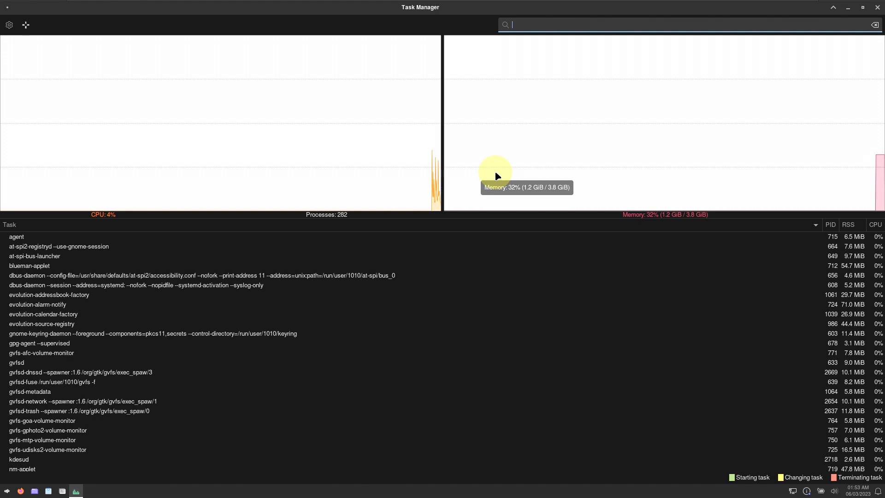
pyautogui.scroll(-3, 192, 416)
pyautogui.scroll(-6, 194, 419)
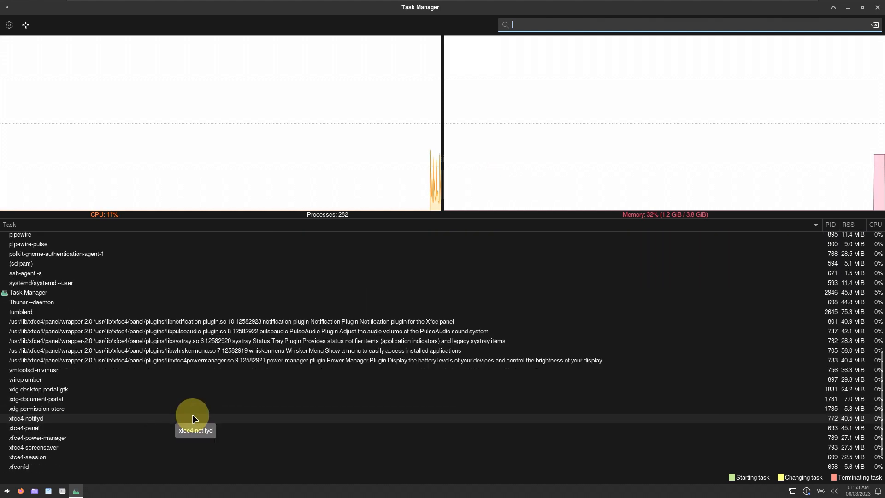
pyautogui.scroll(-1, 194, 419)
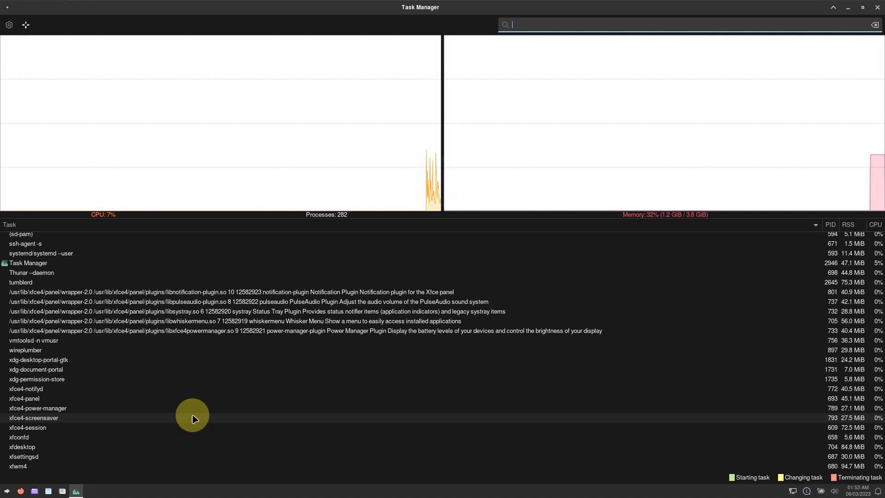
pyautogui.scroll(-2, 198, 433)
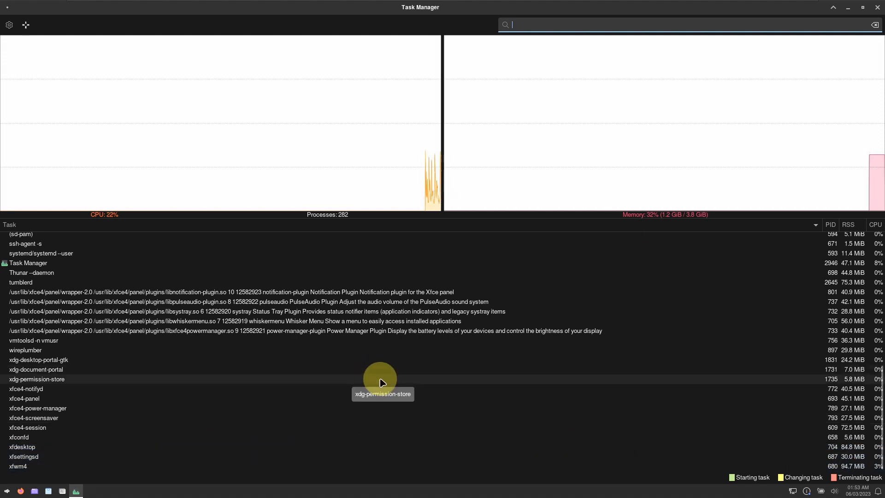
pyautogui.scroll(6, 380, 382)
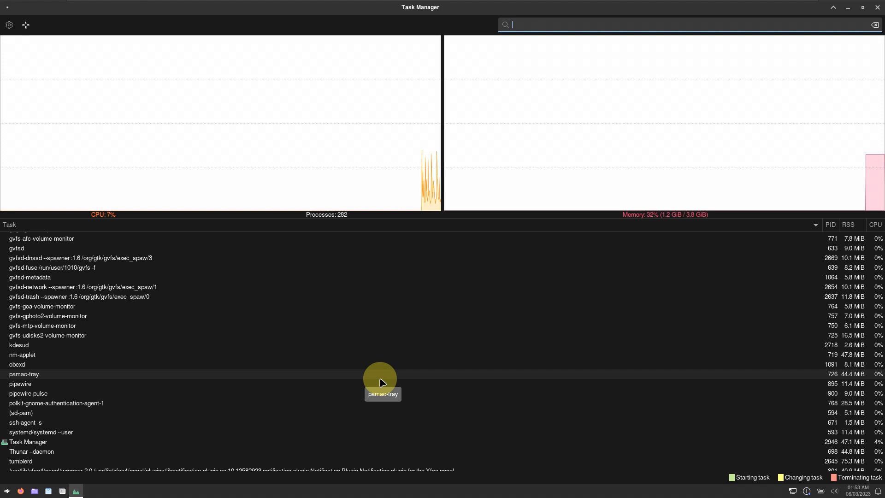
pyautogui.scroll(-5, 381, 382)
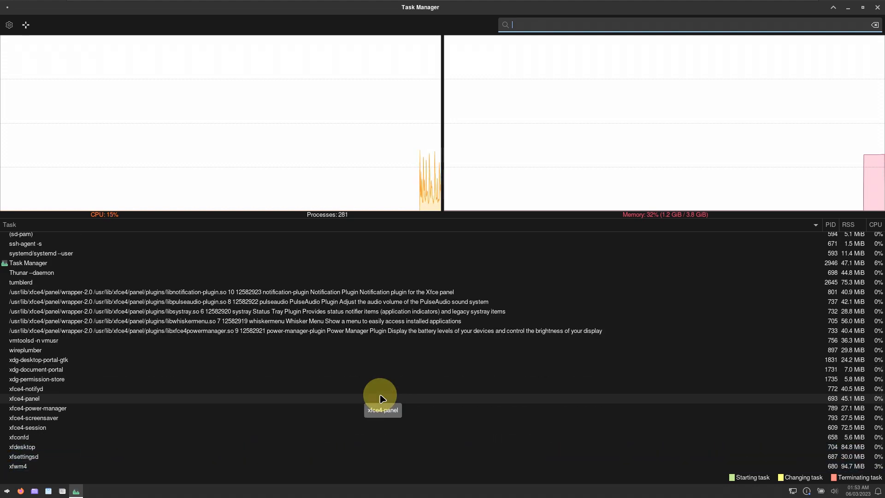
pyautogui.scroll(-2, 382, 399)
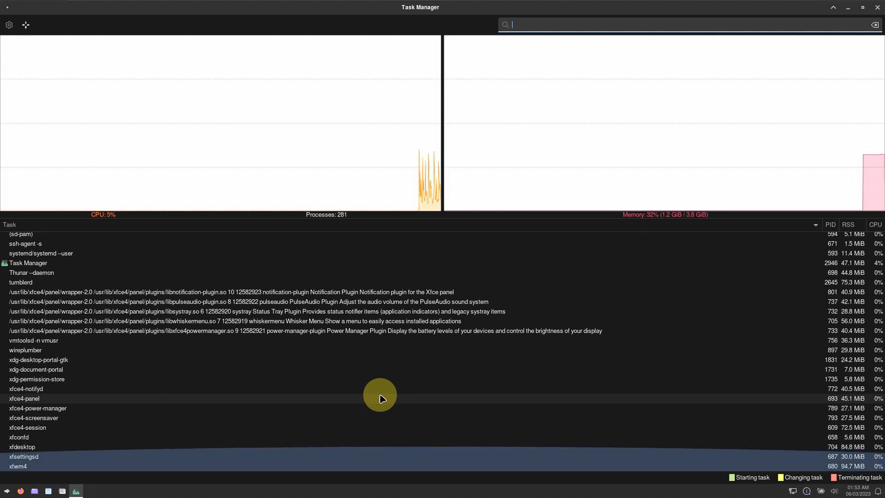
pyautogui.scroll(4, 382, 398)
pyautogui.scroll(6, 380, 396)
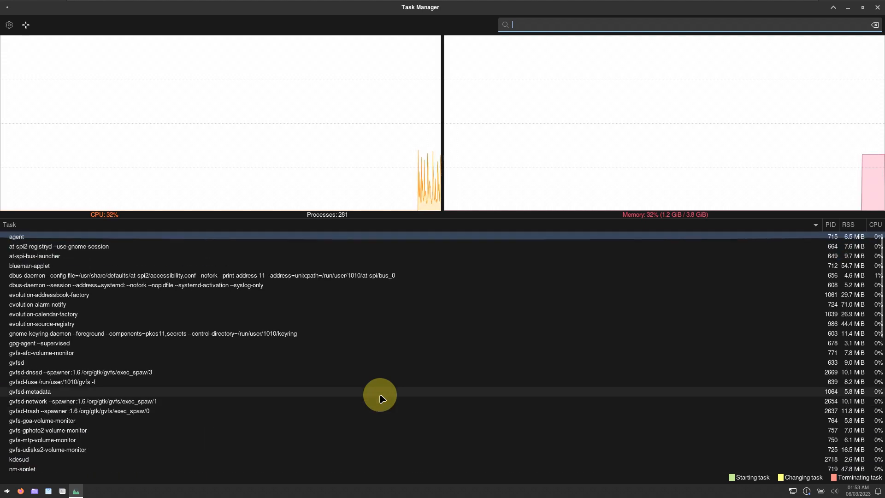
pyautogui.click(876, 8)
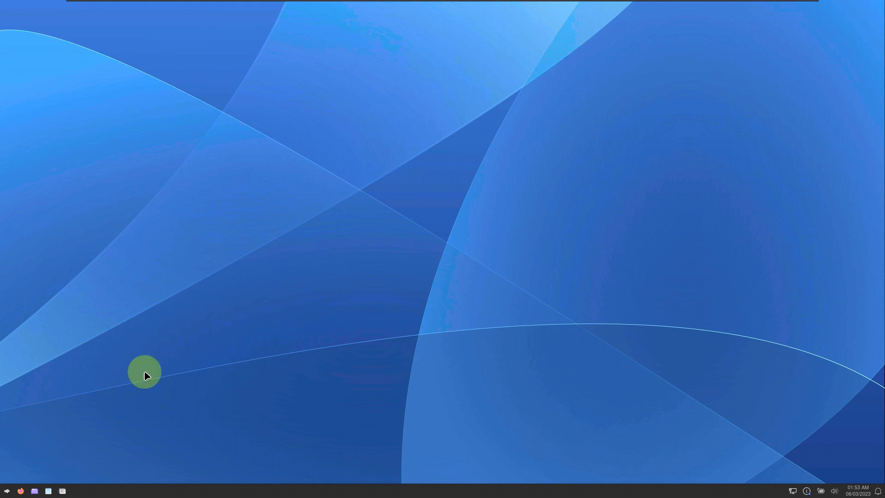
# - Browse the System, Settings, Multimedia and Office categories and launch Dictionary
pyautogui.click(7, 492)
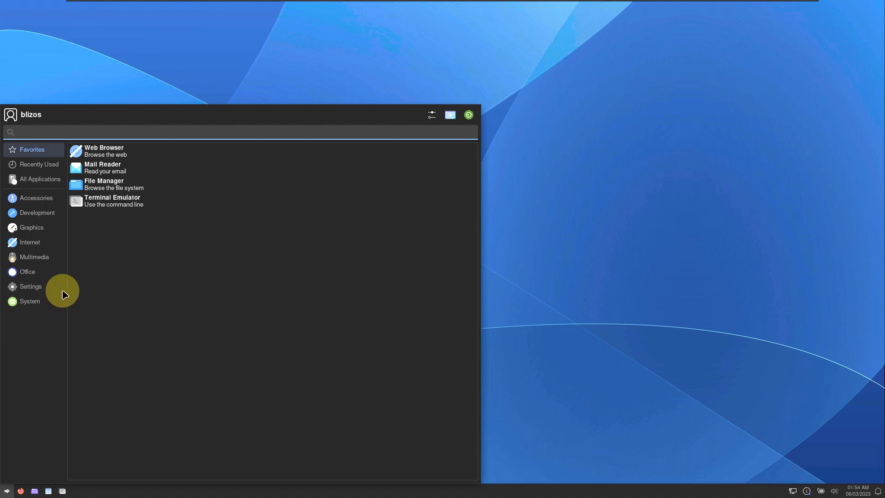
pyautogui.click(40, 303)
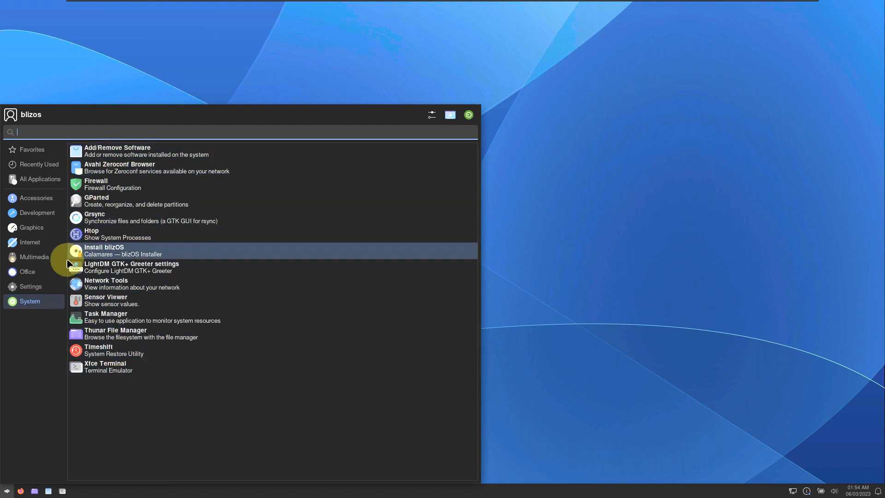
pyautogui.click(44, 286)
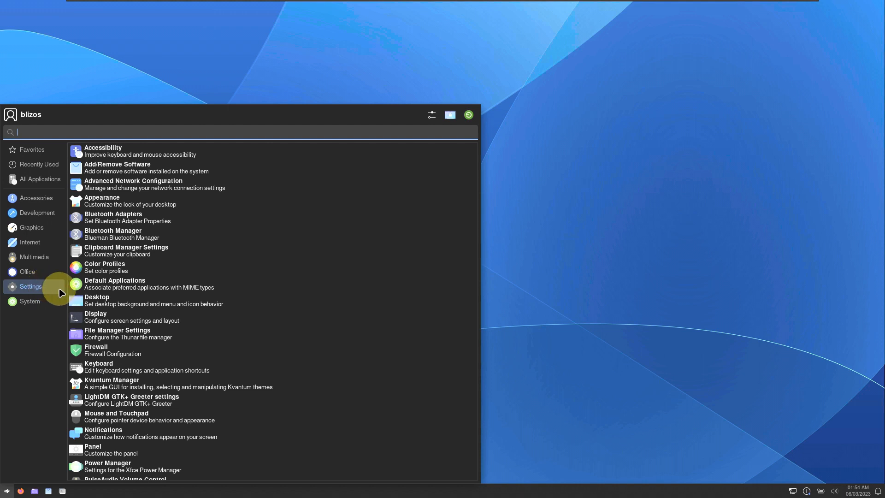
pyautogui.scroll(-5, 138, 368)
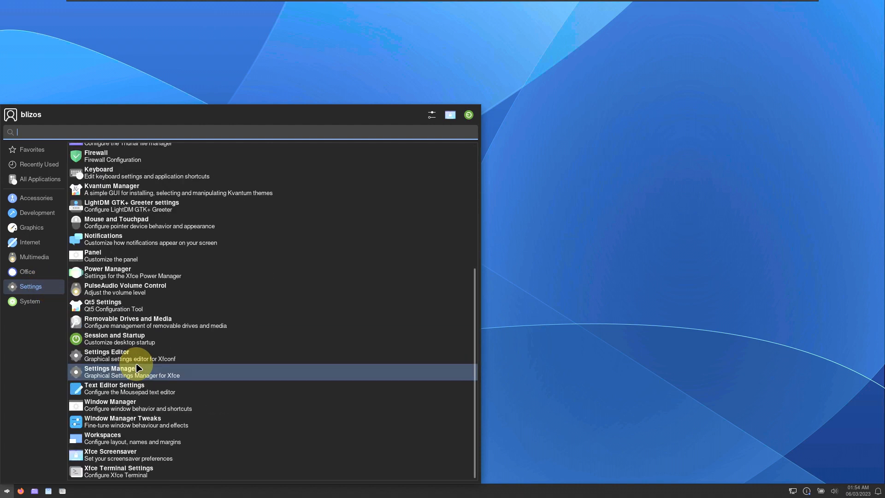
pyautogui.click(31, 258)
pyautogui.click(32, 271)
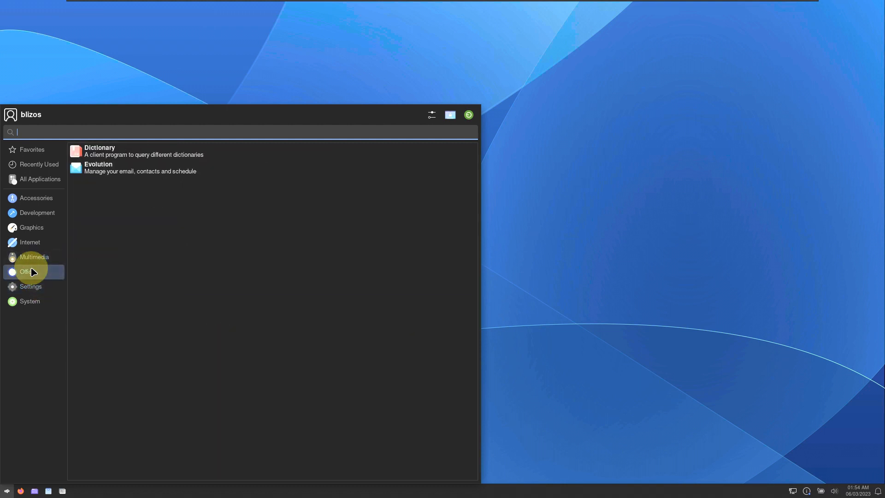
pyautogui.click(119, 151)
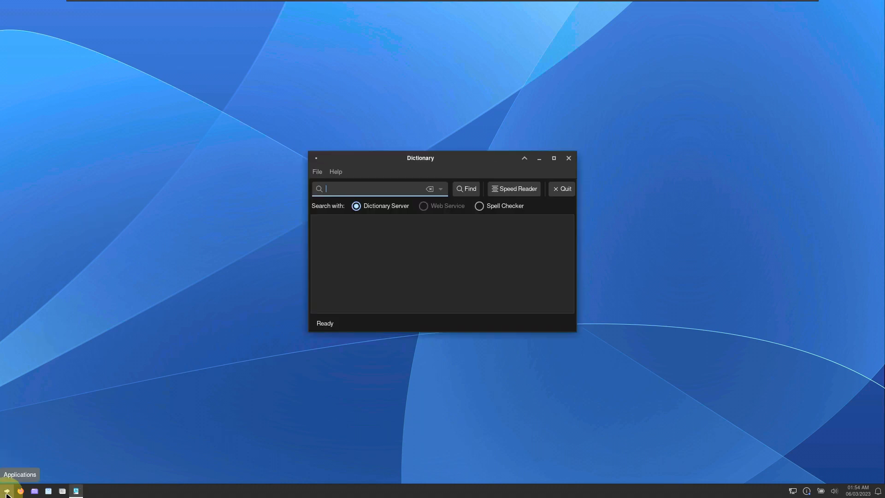
# - Launch guvcview from the Whisker Menu's Multimedia category
pyautogui.click(7, 491)
pyautogui.click(44, 261)
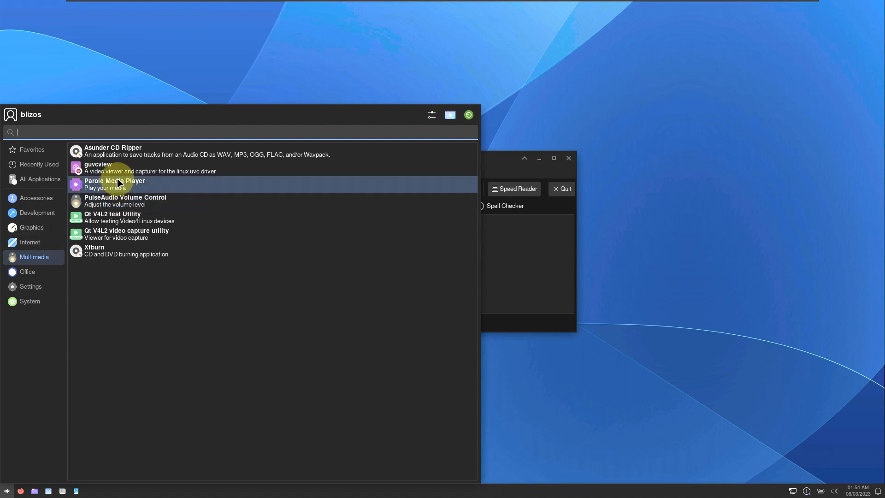
pyautogui.click(111, 197)
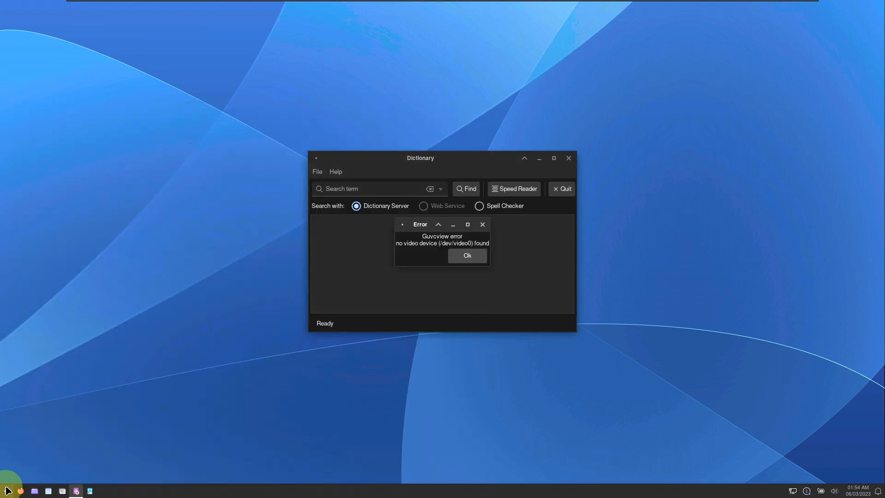
# - Browse Accessories, Development and Graphics, then launch the Ristretto Image Viewer
pyautogui.click(7, 491)
pyautogui.click(45, 198)
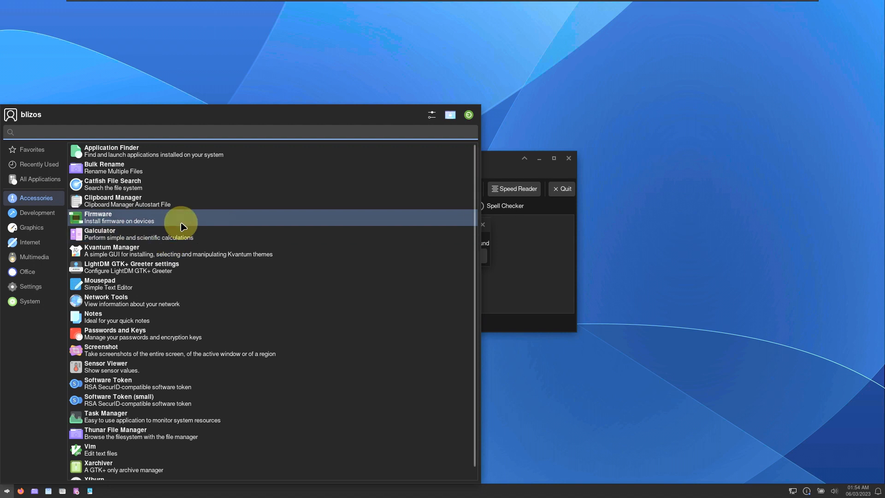
pyautogui.scroll(-1, 181, 223)
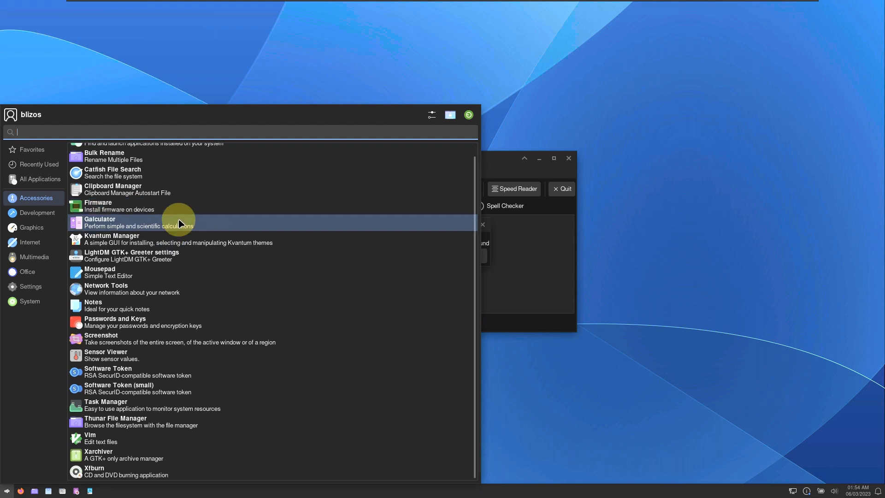
pyautogui.click(40, 212)
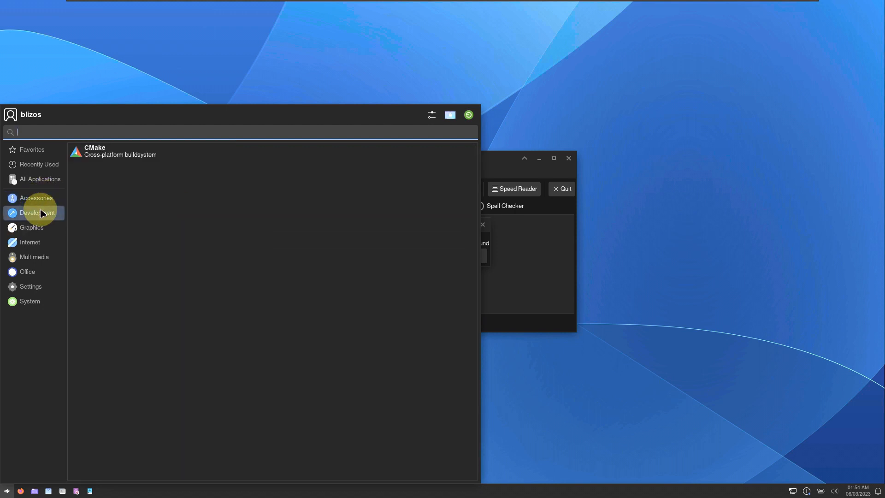
pyautogui.click(40, 233)
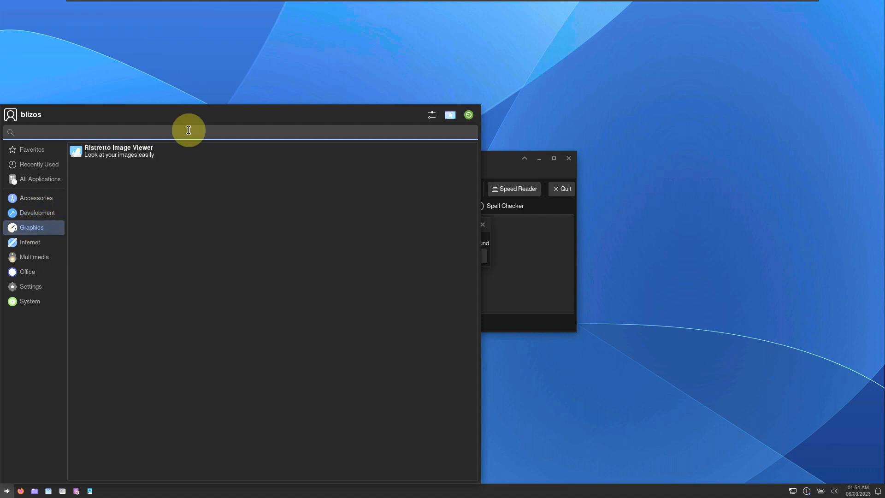
pyautogui.click(139, 195)
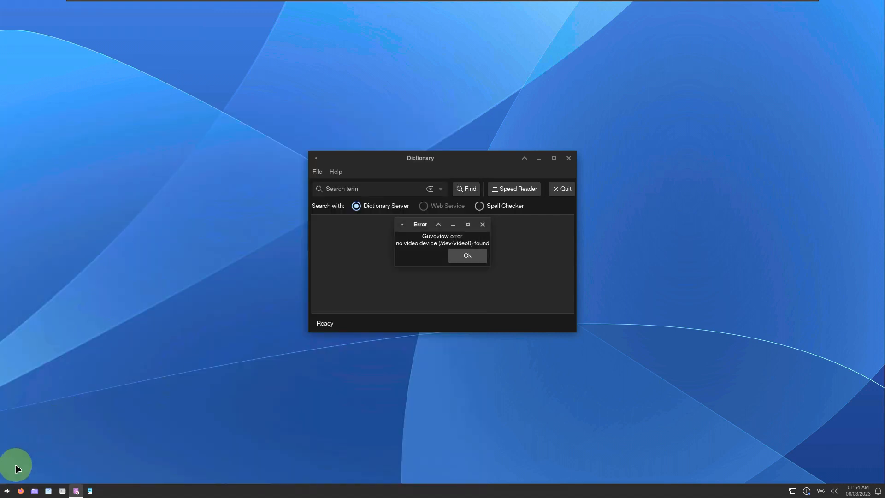
# - Reopen the menu and browse Internet and Multimedia for Parole Media Player
pyautogui.click(7, 491)
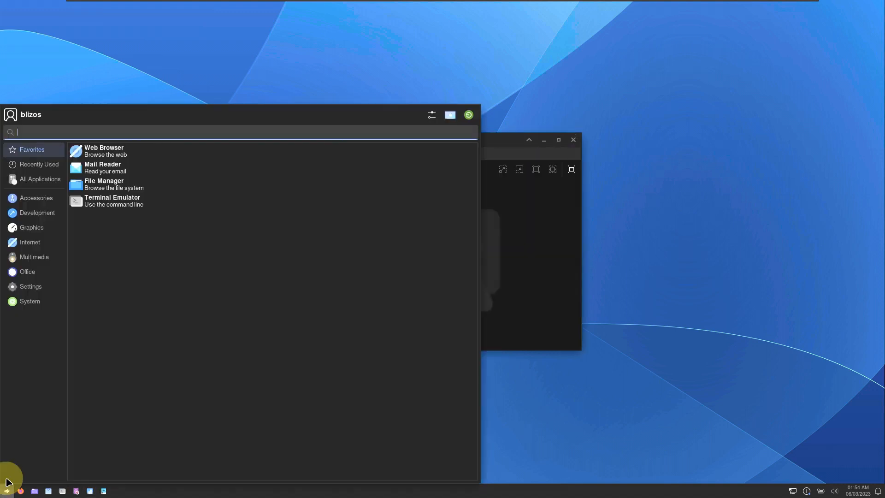
pyautogui.click(35, 245)
pyautogui.click(40, 257)
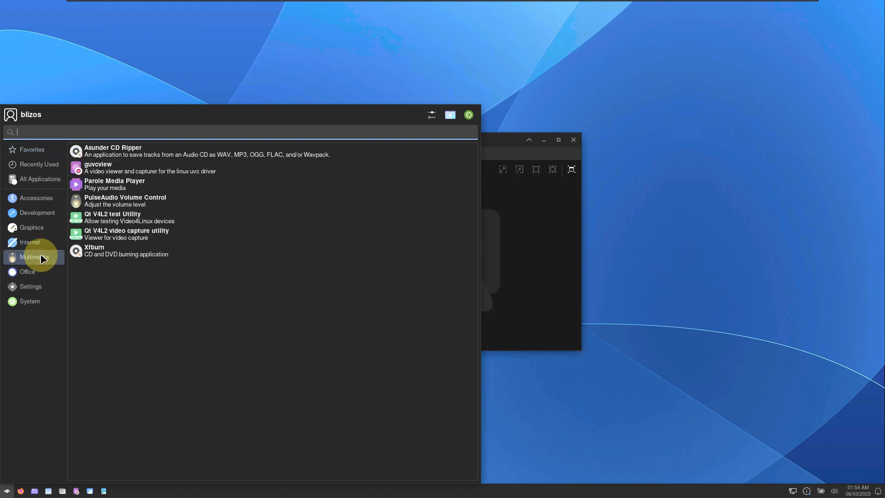
pyautogui.press('Escape')
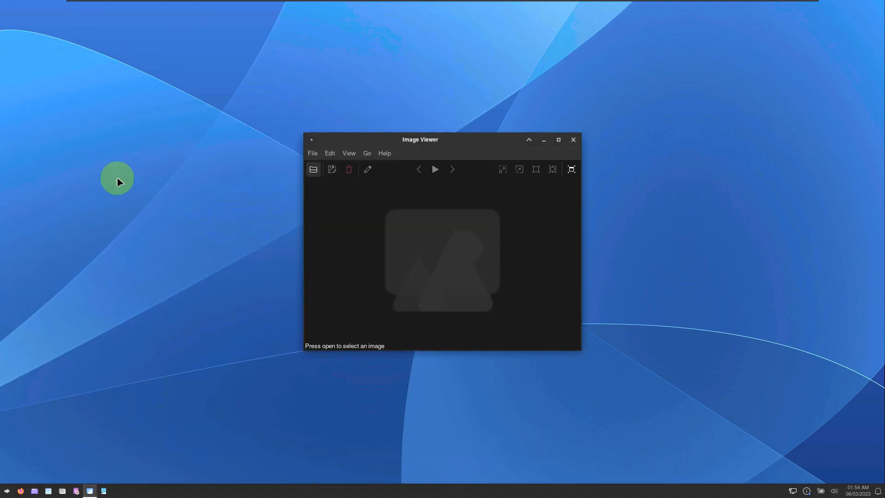
# - View Ristretto's About dialog twice, then close the image viewer
pyautogui.click(384, 154)
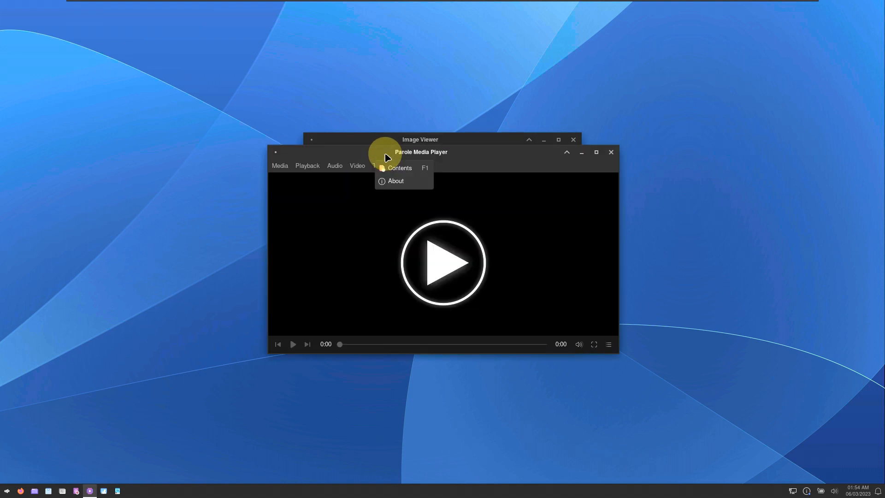
pyautogui.click(399, 181)
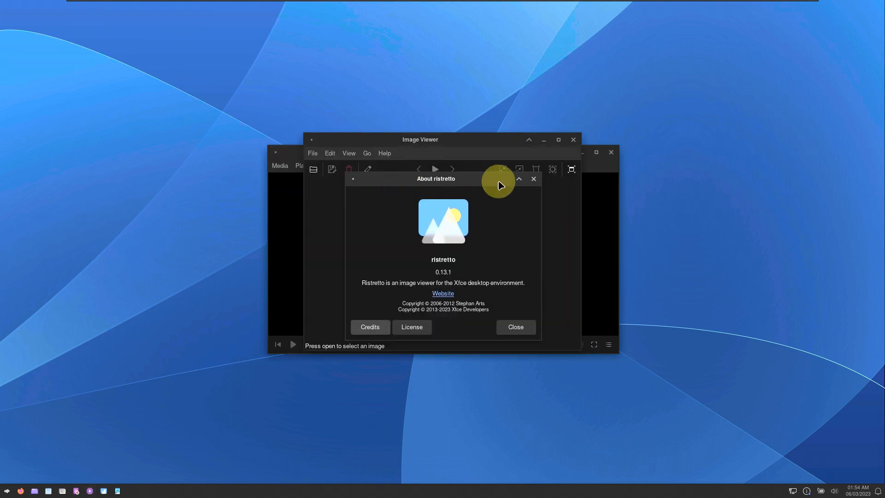
pyautogui.click(534, 179)
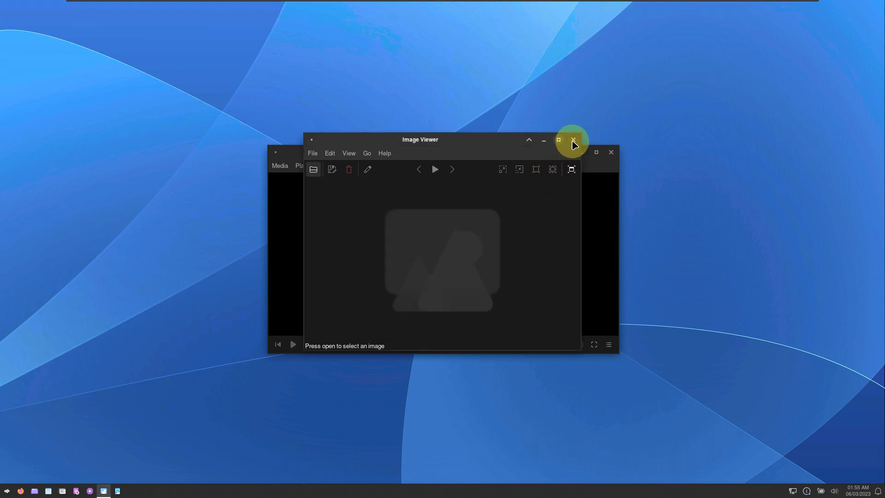
pyautogui.click(385, 153)
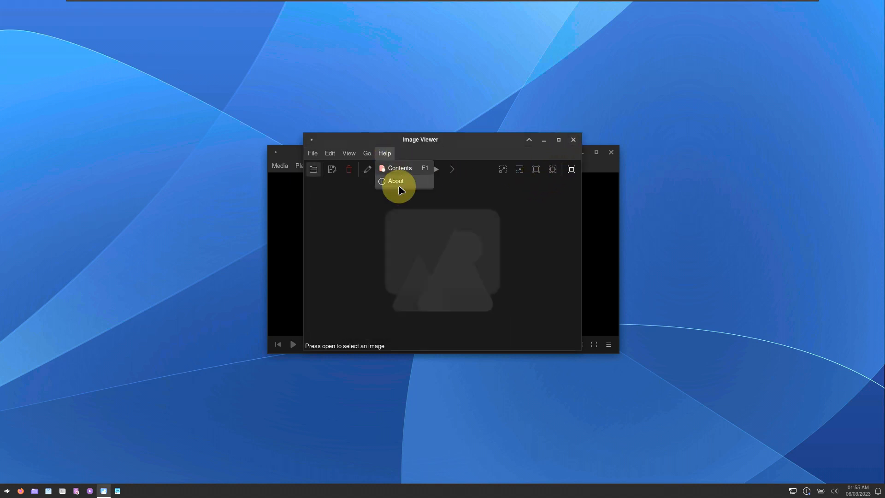
pyautogui.click(397, 181)
pyautogui.click(533, 179)
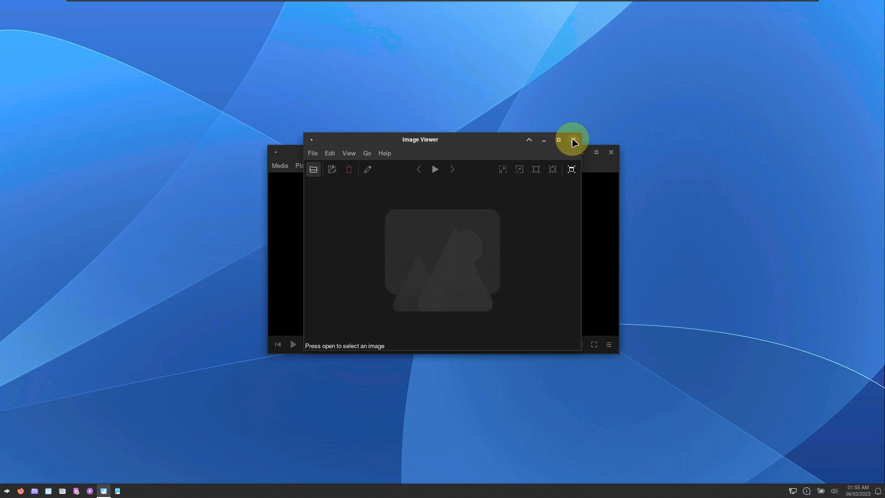
pyautogui.click(573, 139)
# - Check Parole's About information, close Parole, and dismiss the guvcview error
pyautogui.click(400, 168)
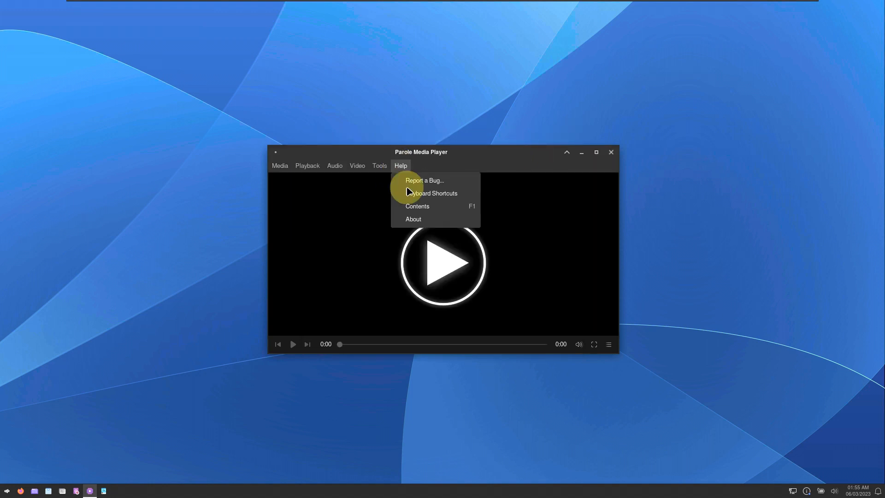
pyautogui.click(410, 223)
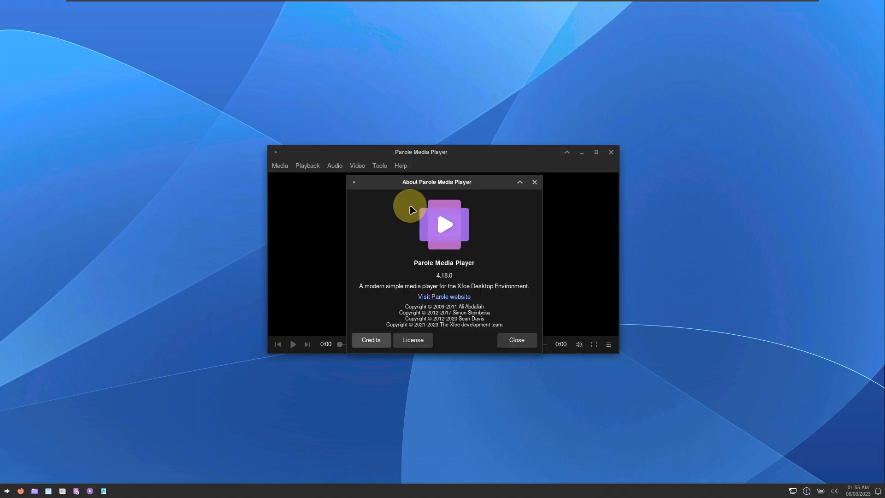
pyautogui.click(536, 181)
pyautogui.click(611, 152)
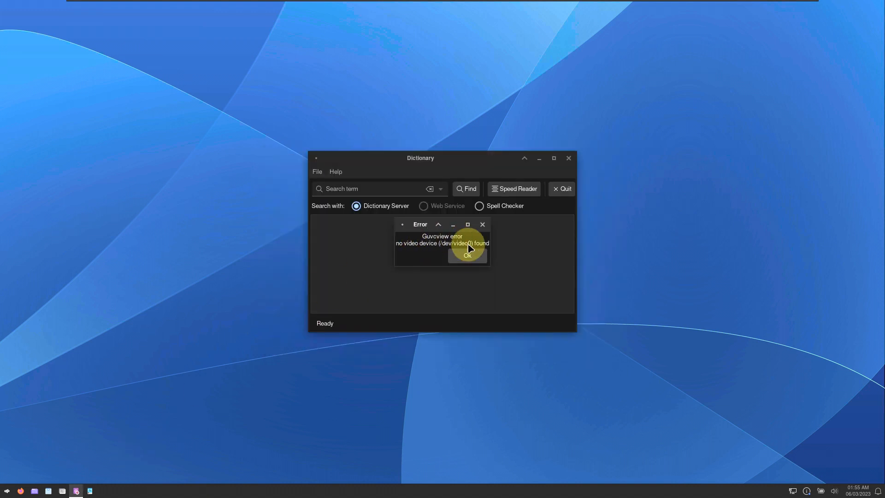
pyautogui.click(467, 256)
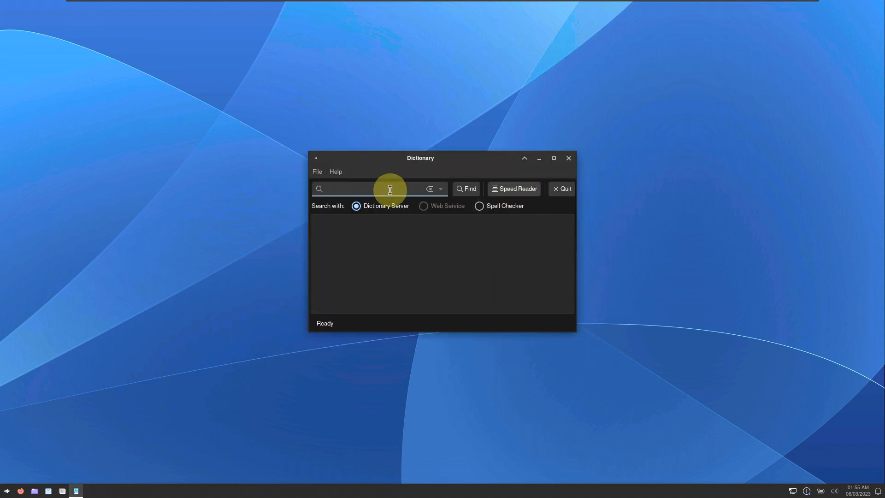
# - View the About Xfce4 Dictionary information, then close the Dictionary window
pyautogui.click(336, 173)
pyautogui.click(345, 187)
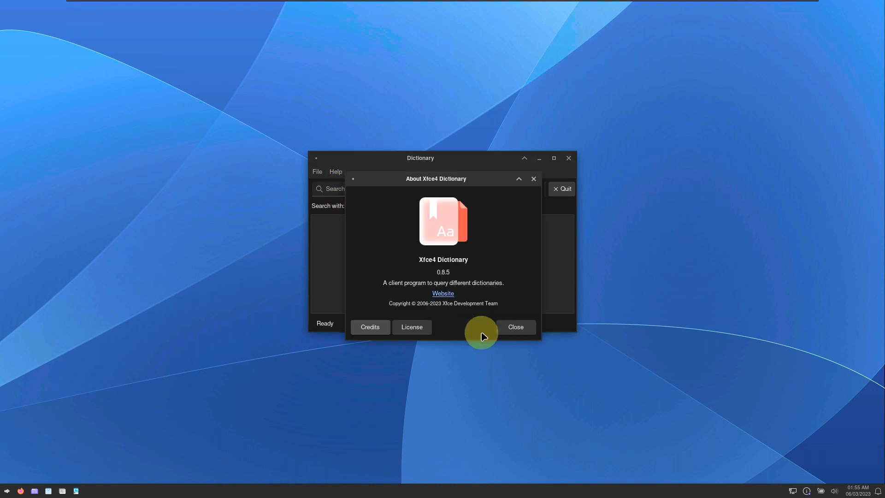
pyautogui.click(509, 331)
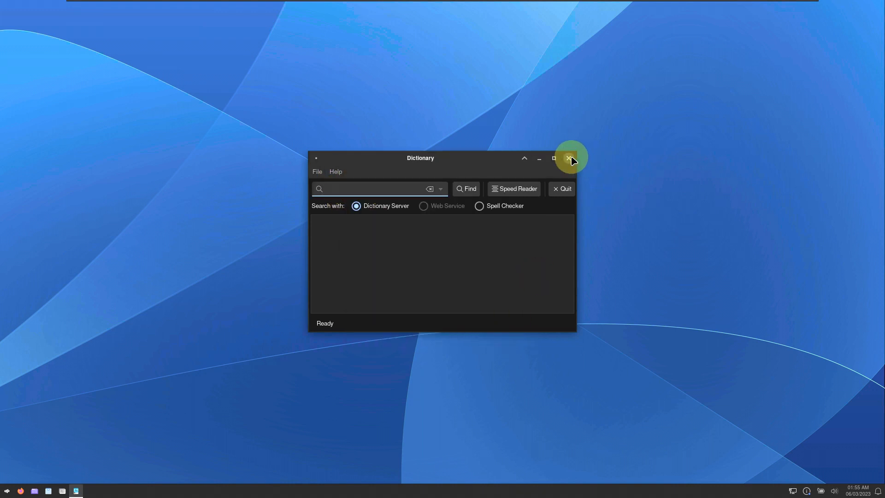
pyautogui.click(569, 158)
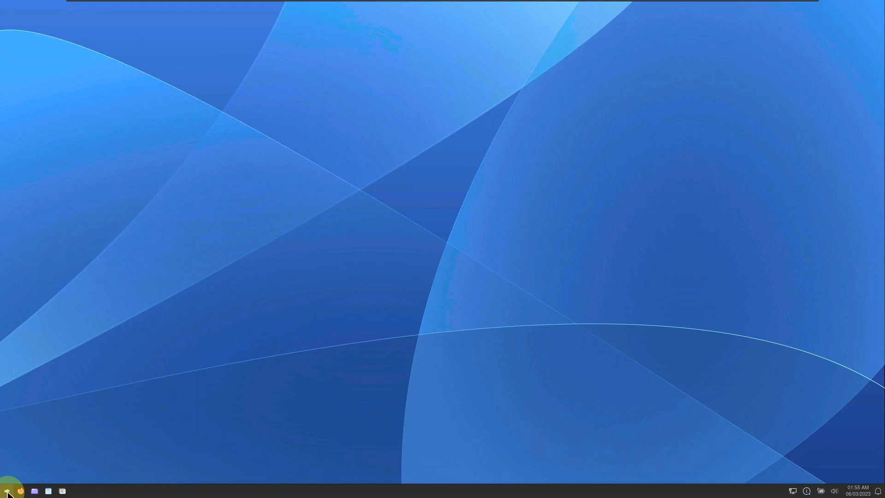
# - Shut down blizOS through the Whisker Menu's Log Out dialog
pyautogui.click(8, 492)
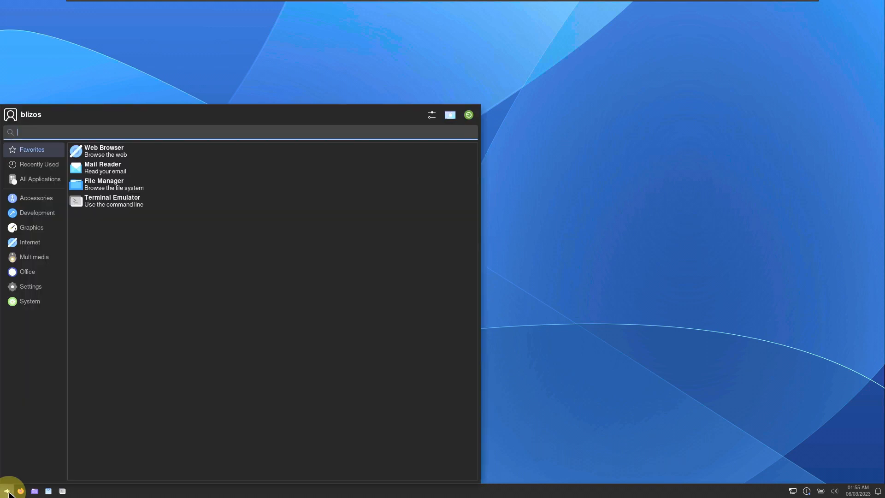
pyautogui.click(471, 117)
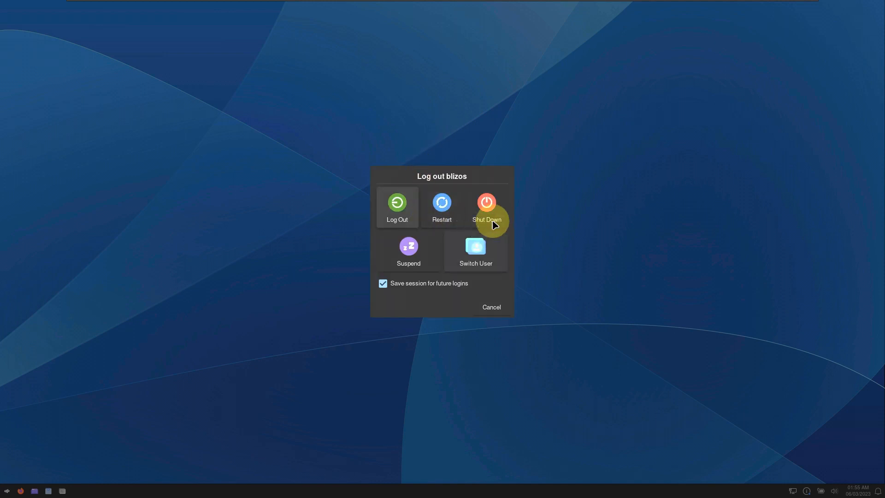
pyautogui.click(492, 221)
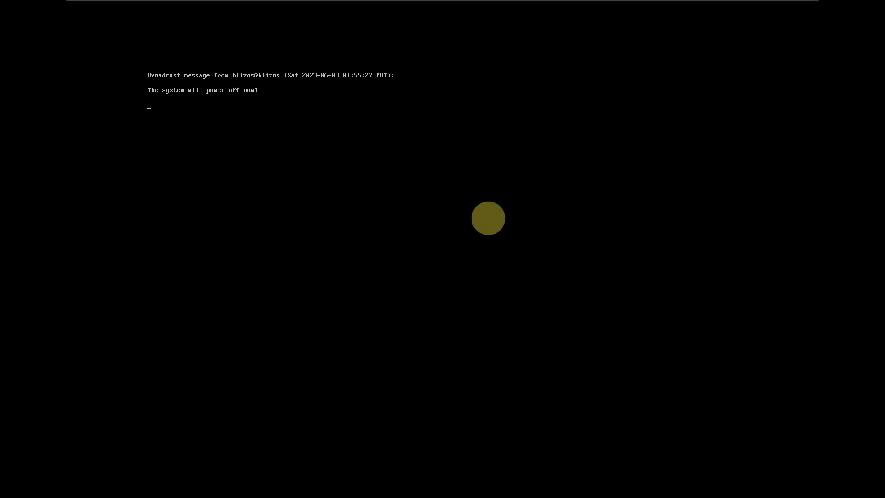